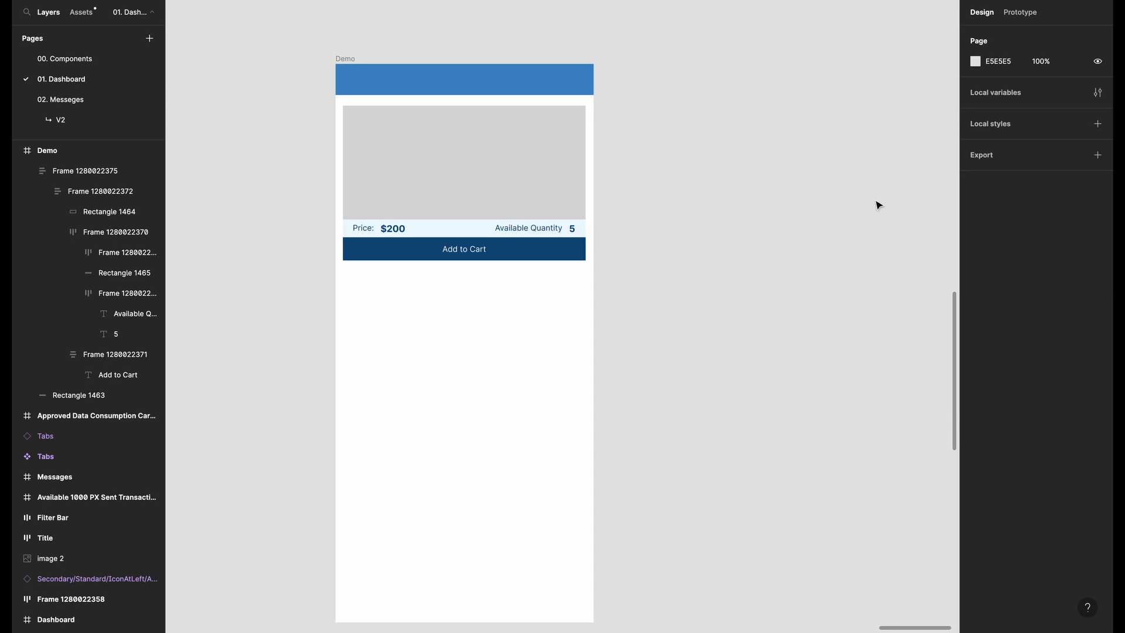
# Step: Create a local number variable named qty with the value 5
pyautogui.click(348, 59)
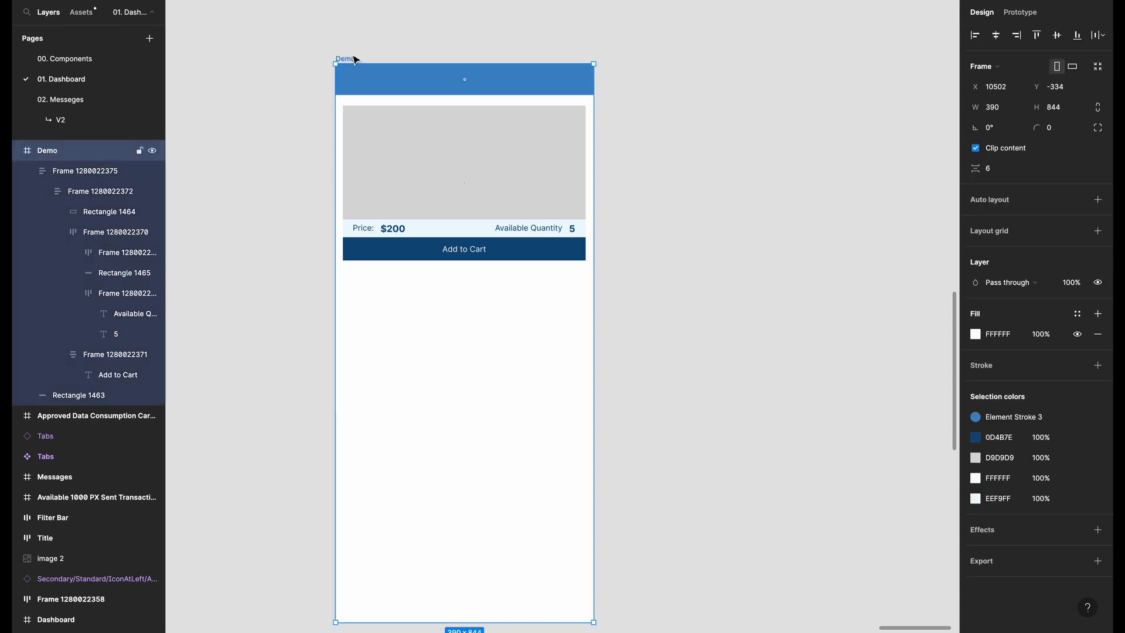
pyautogui.click(749, 238)
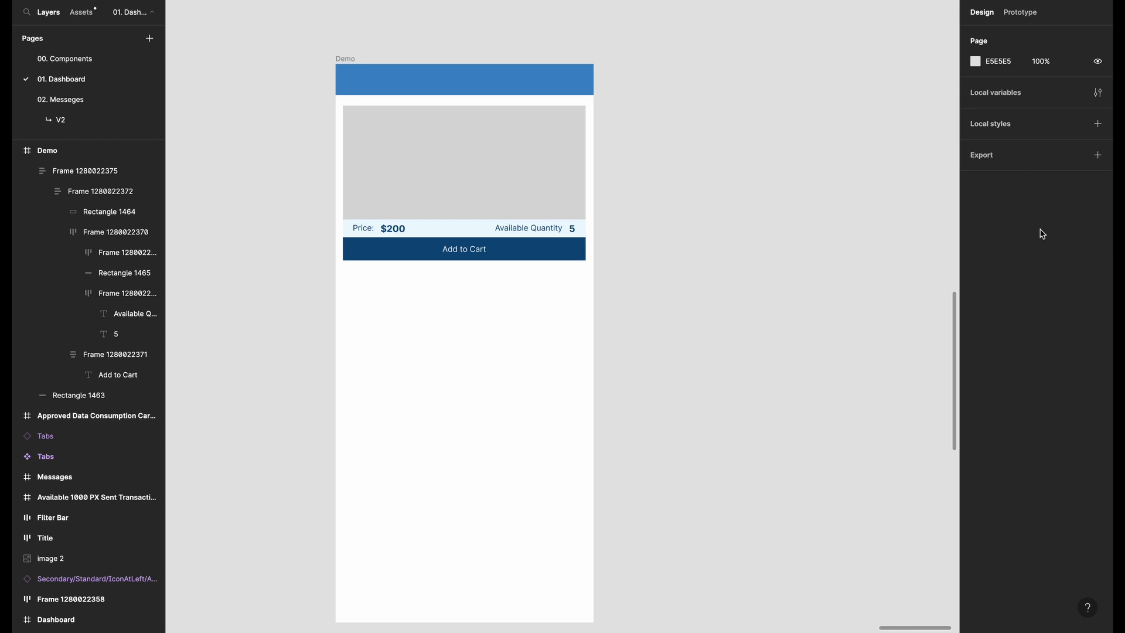
pyautogui.click(1007, 100)
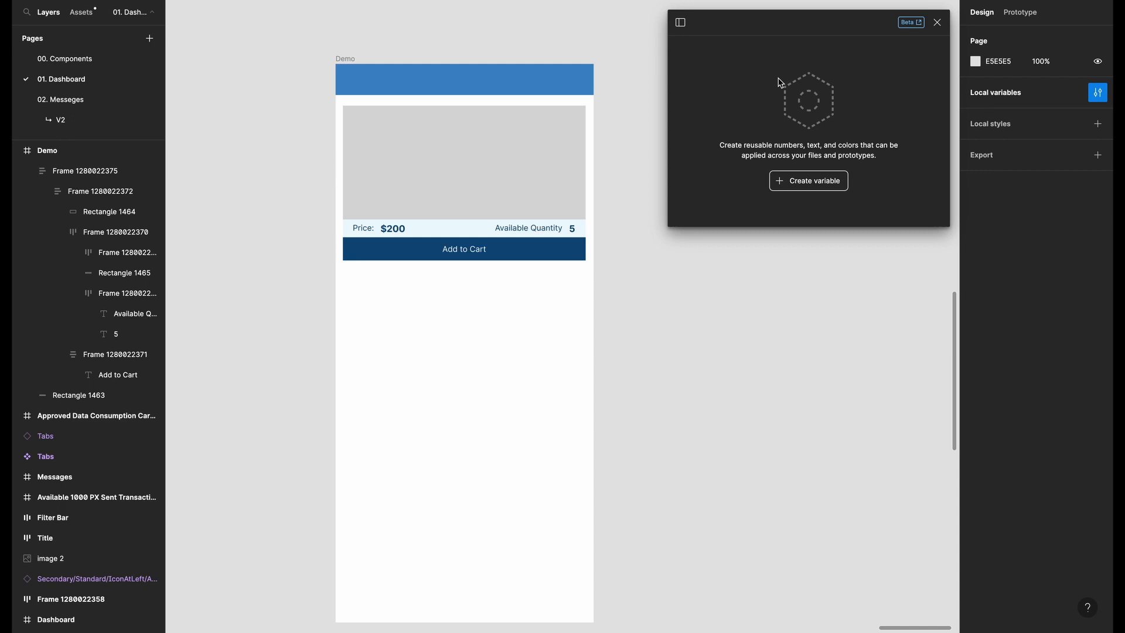
pyautogui.click(821, 188)
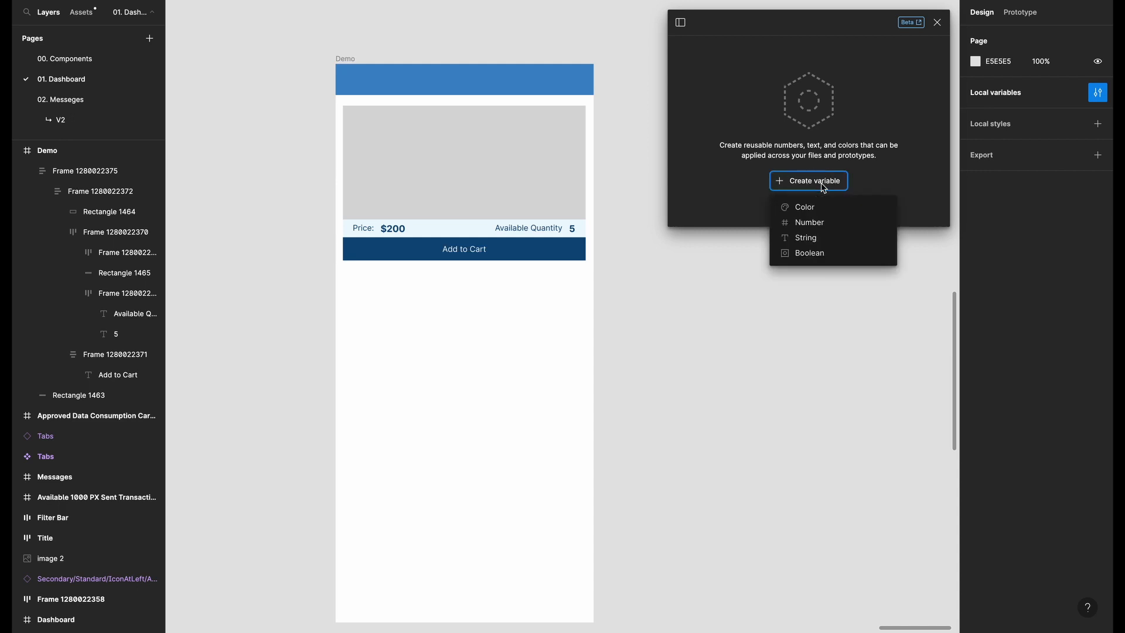
pyautogui.click(822, 228)
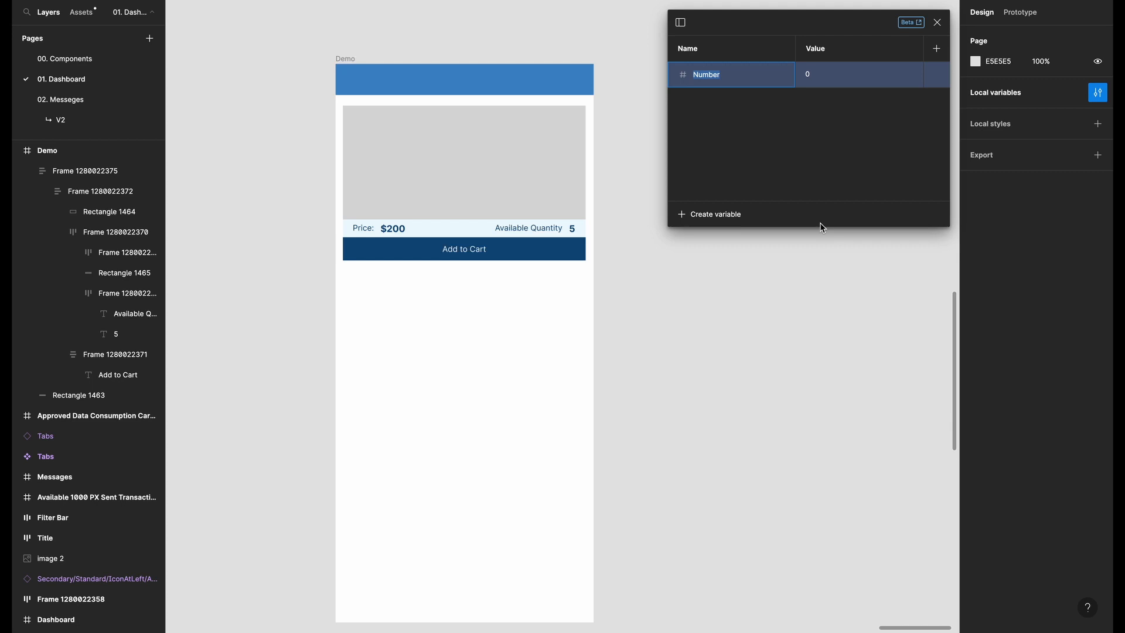
pyautogui.write('qty')
pyautogui.click(829, 73)
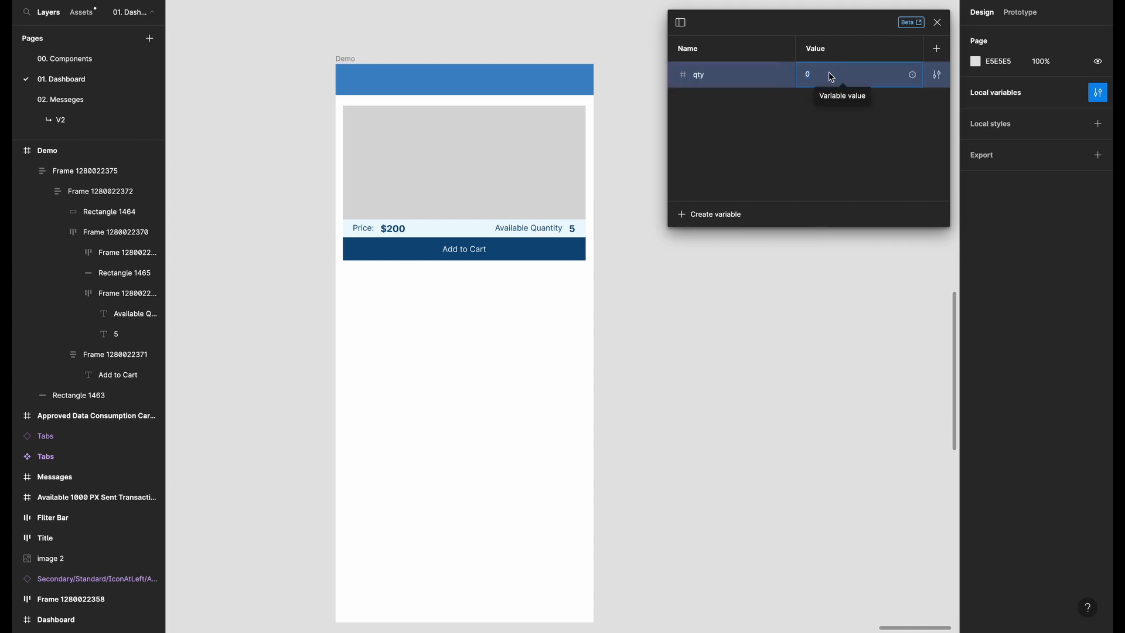
pyautogui.write('5')
pyautogui.click(829, 110)
pyautogui.click(678, 297)
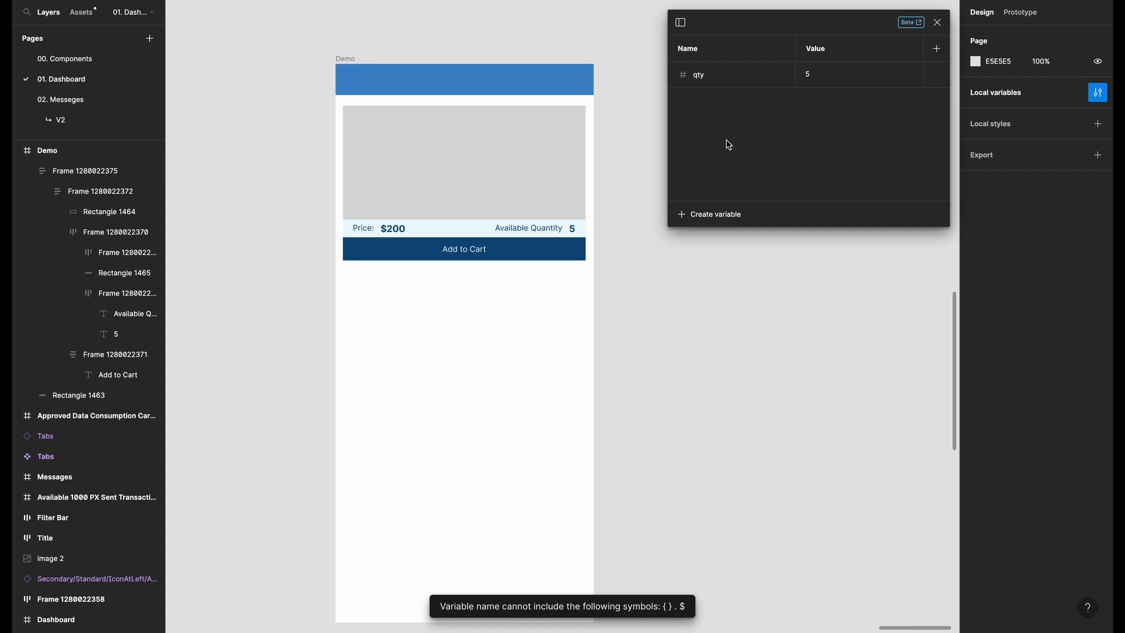
# Step: Create a local color variable named primaryCTAColor with the dark blue document color 183D81, and close the variables window
pyautogui.click(724, 218)
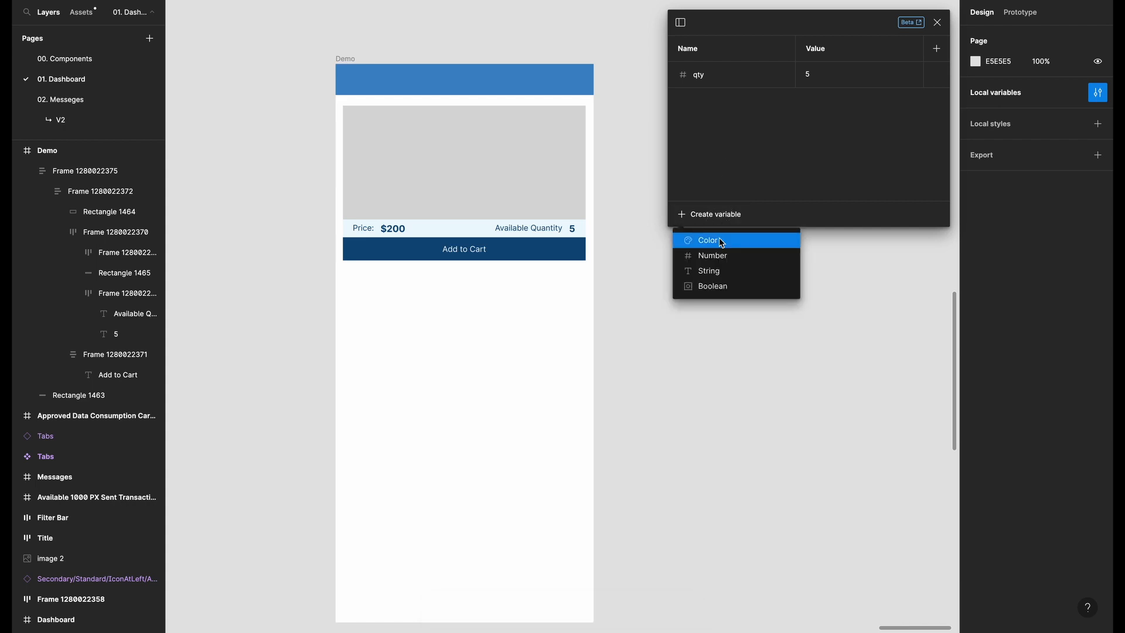
pyautogui.click(724, 241)
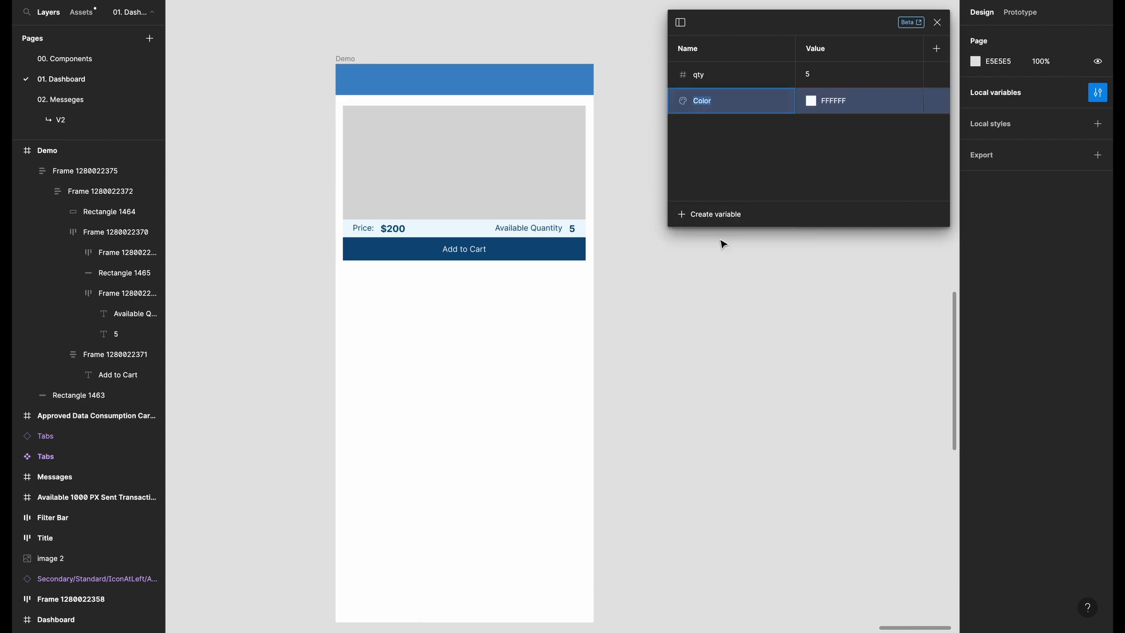
pyautogui.write('primaryCta')
pyautogui.press('BackSpace')
pyautogui.press('BackSpace')
pyautogui.write('TAColor')
pyautogui.click(936, 99)
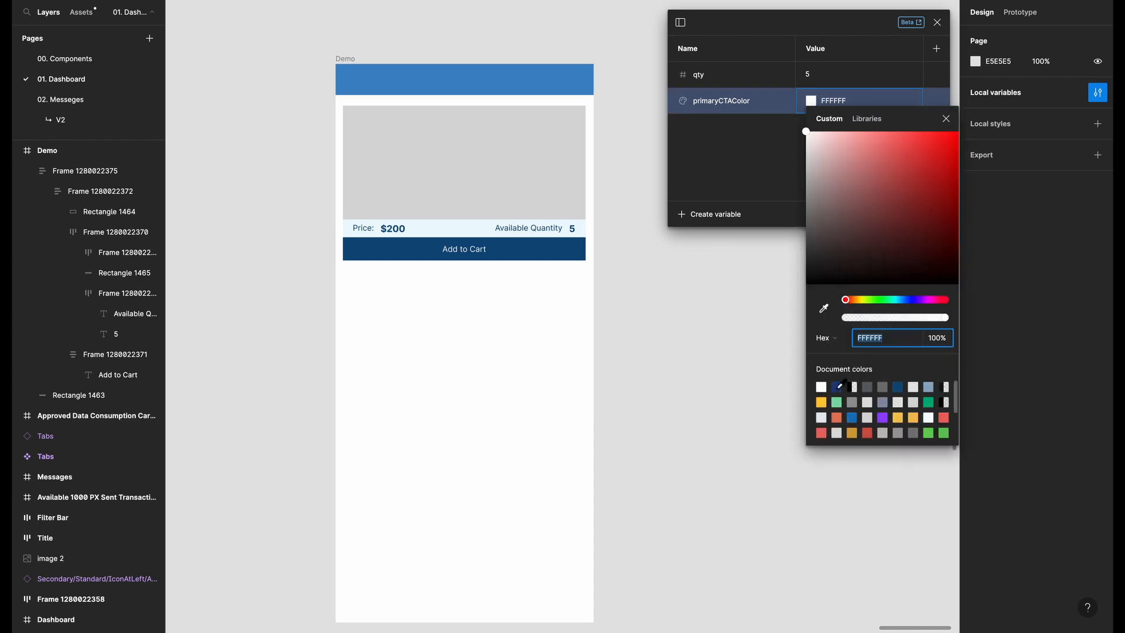
pyautogui.click(837, 387)
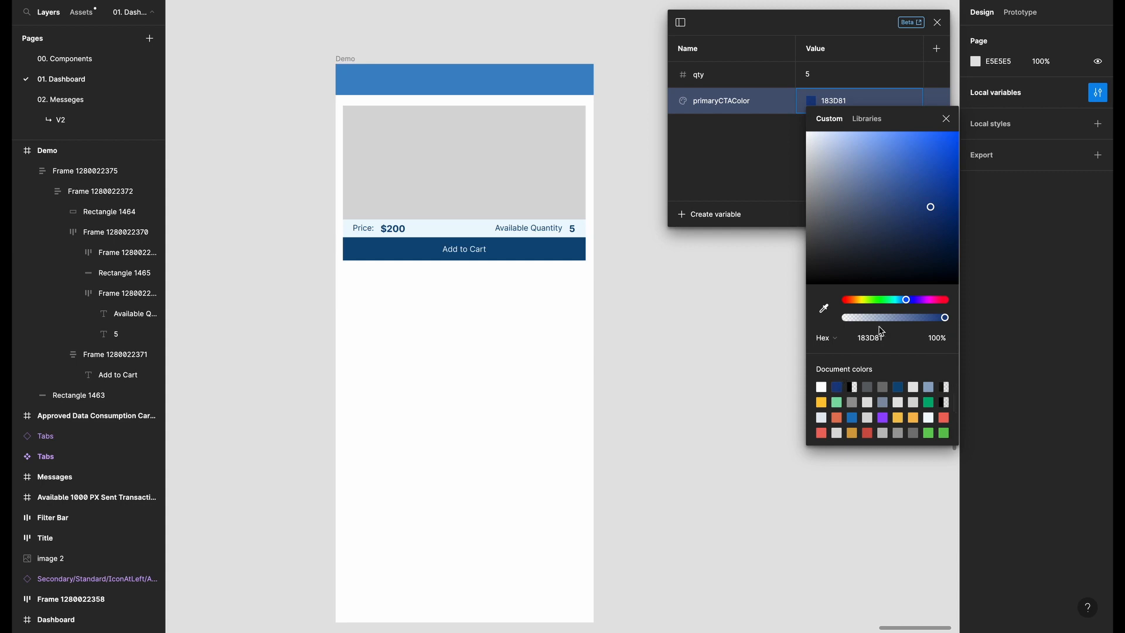
pyautogui.click(674, 314)
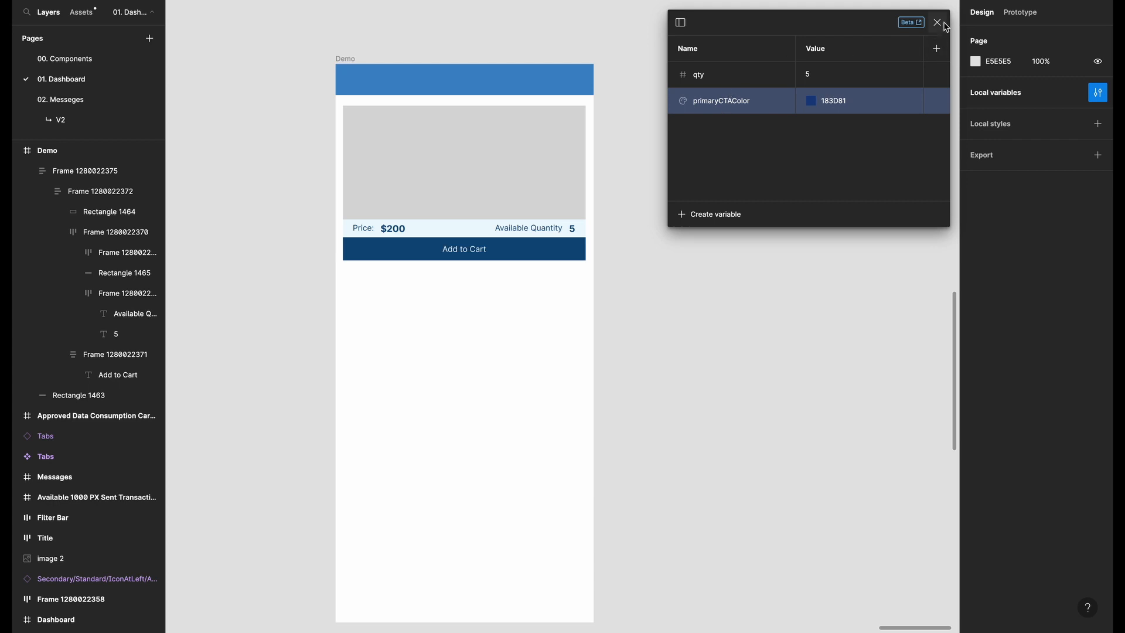
pyautogui.click(943, 23)
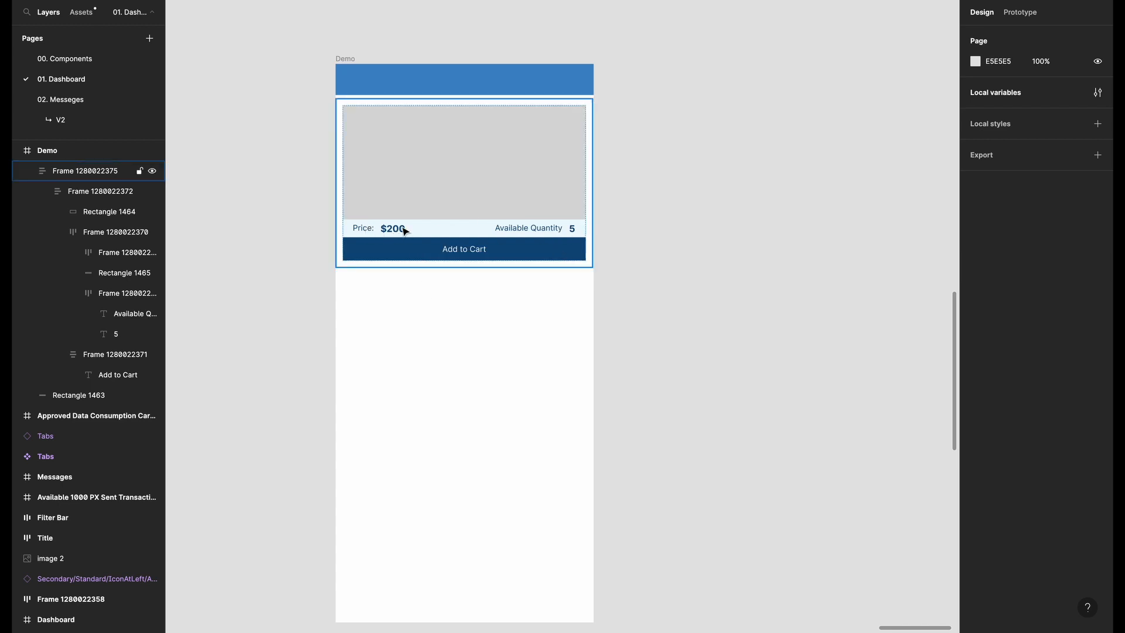
# Step: Apply the qty variable to the number text beside Available Quantity in the Demo frame
pyautogui.keyDown('ctrl'); pyautogui.click(576, 229); pyautogui.keyUp('ctrl')
pyautogui.scroll(5, 575, 232)
pyautogui.scroll(1, 573, 229)
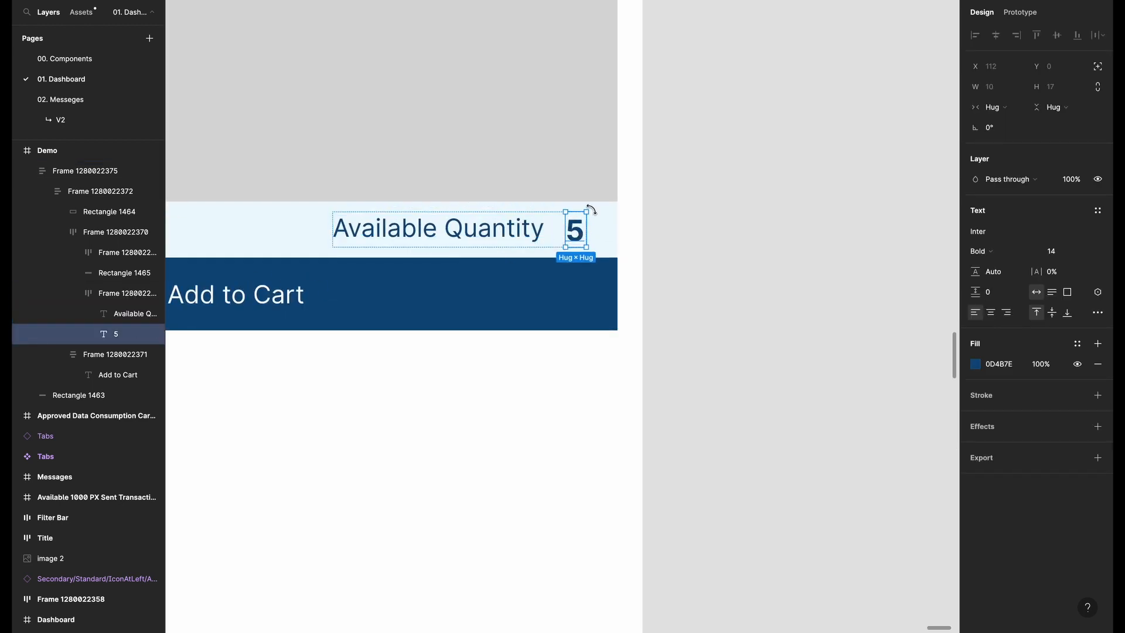
pyautogui.scroll(-5, 580, 252)
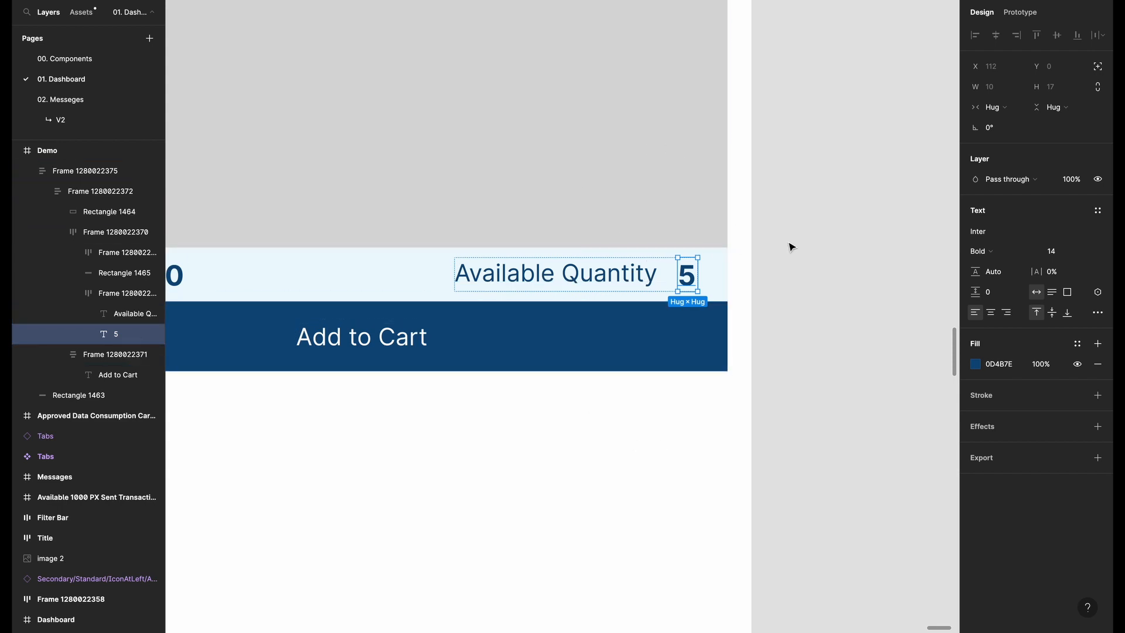
pyautogui.click(113, 301)
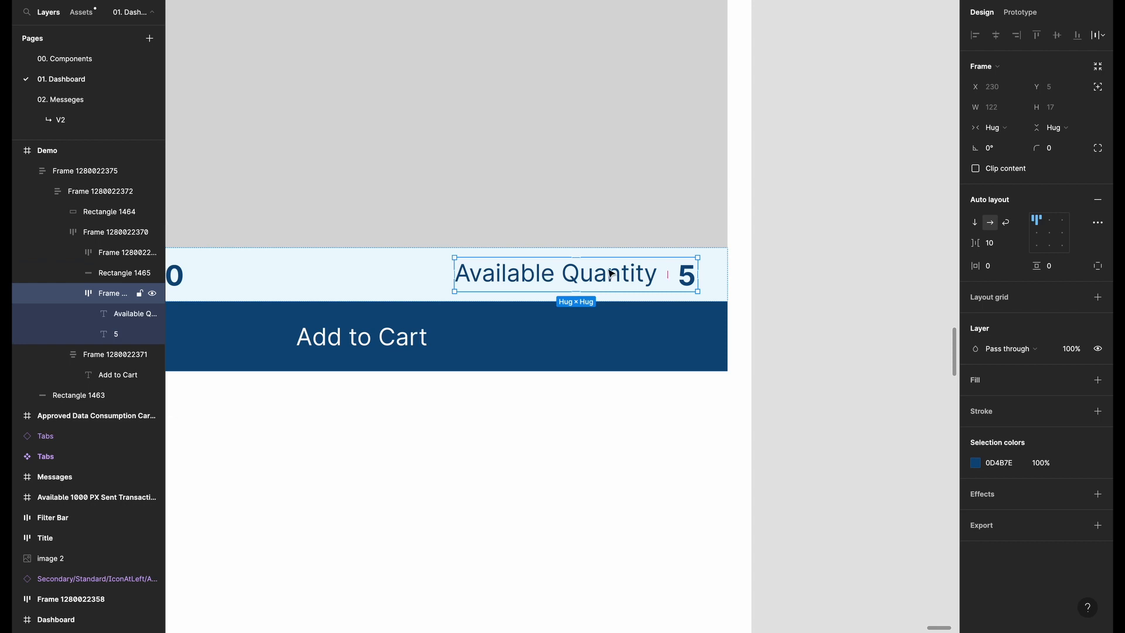
pyautogui.click(116, 315)
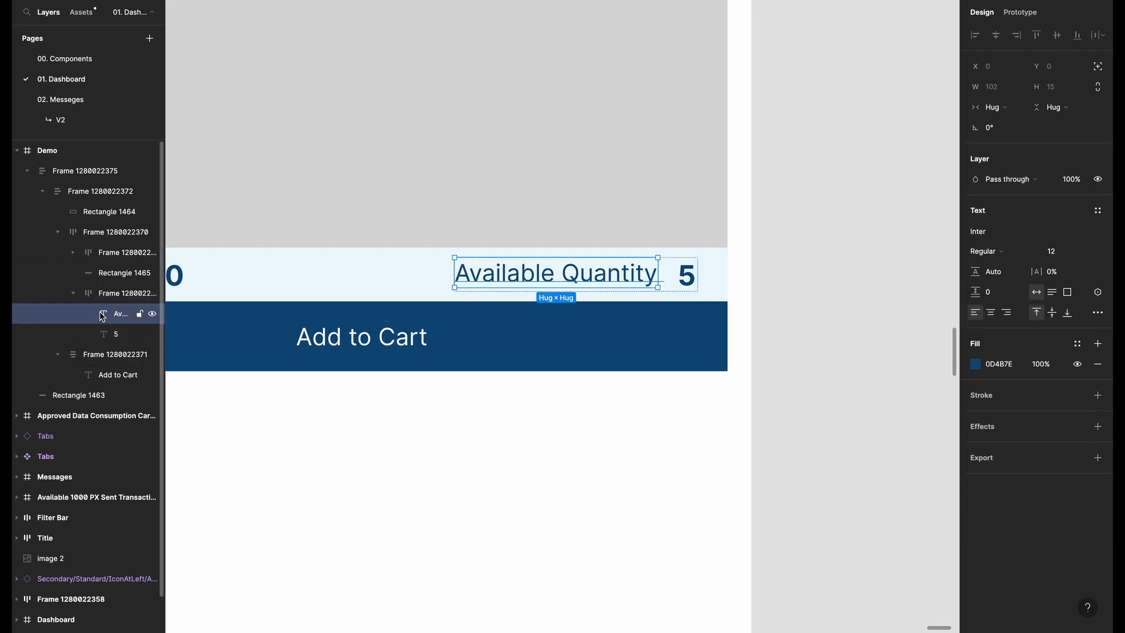
pyautogui.click(116, 334)
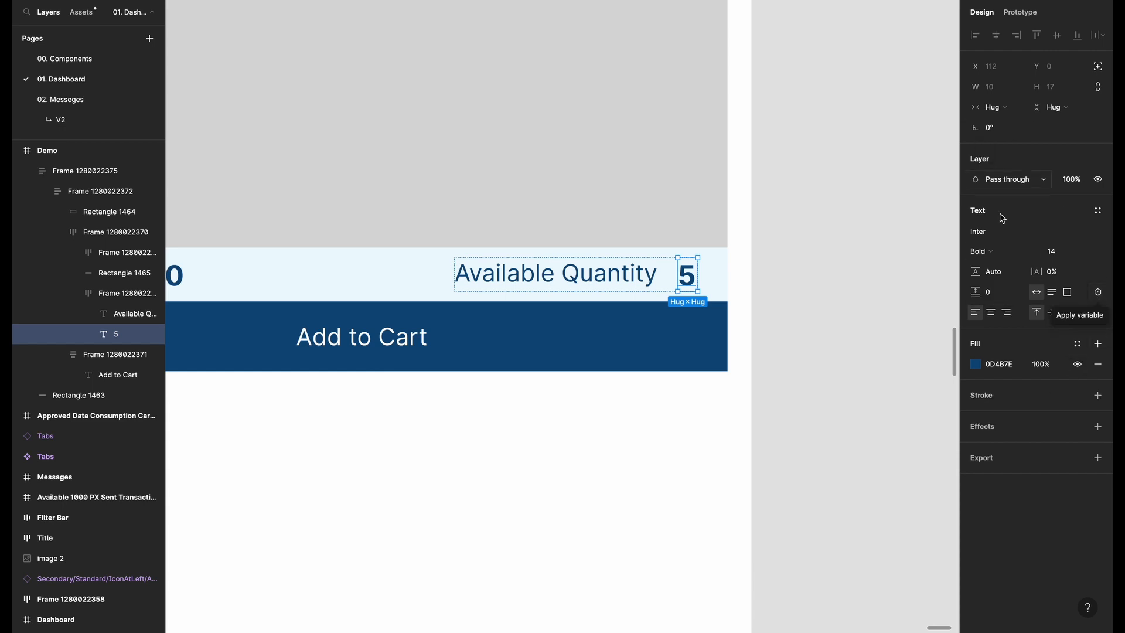
pyautogui.click(1098, 291)
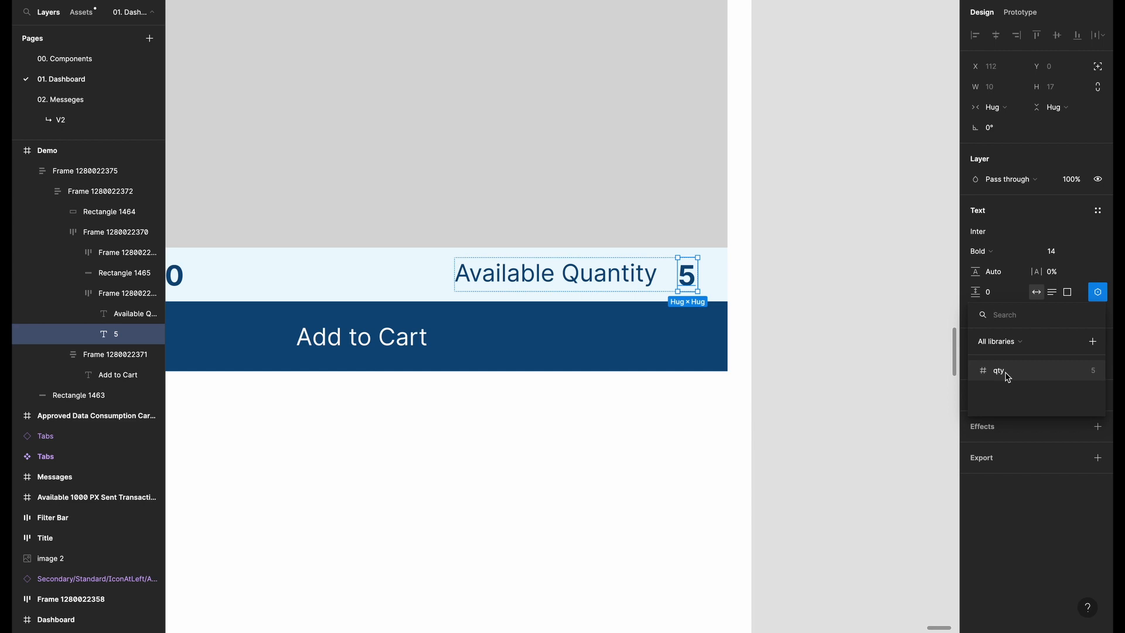
pyautogui.click(1006, 371)
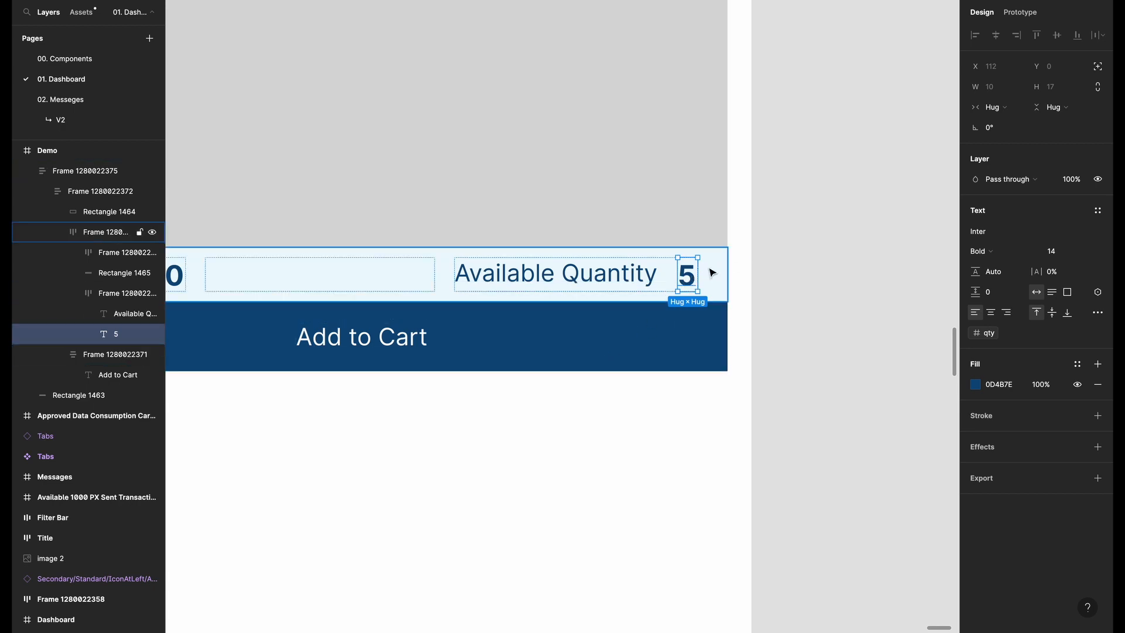
pyautogui.scroll(-5, 507, 482)
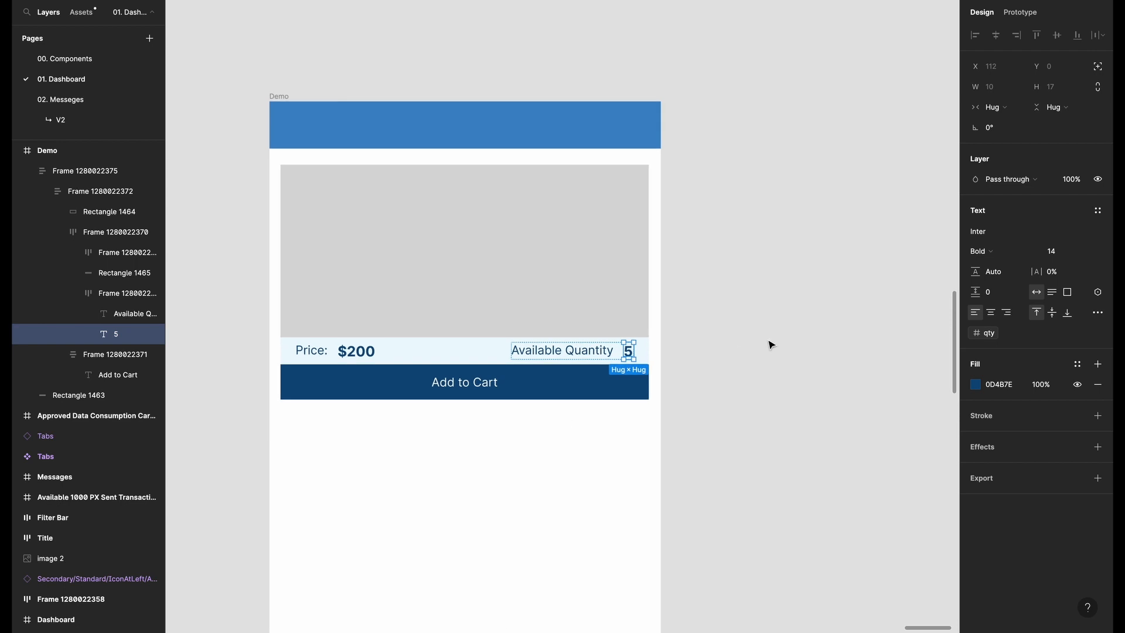
pyautogui.click(771, 348)
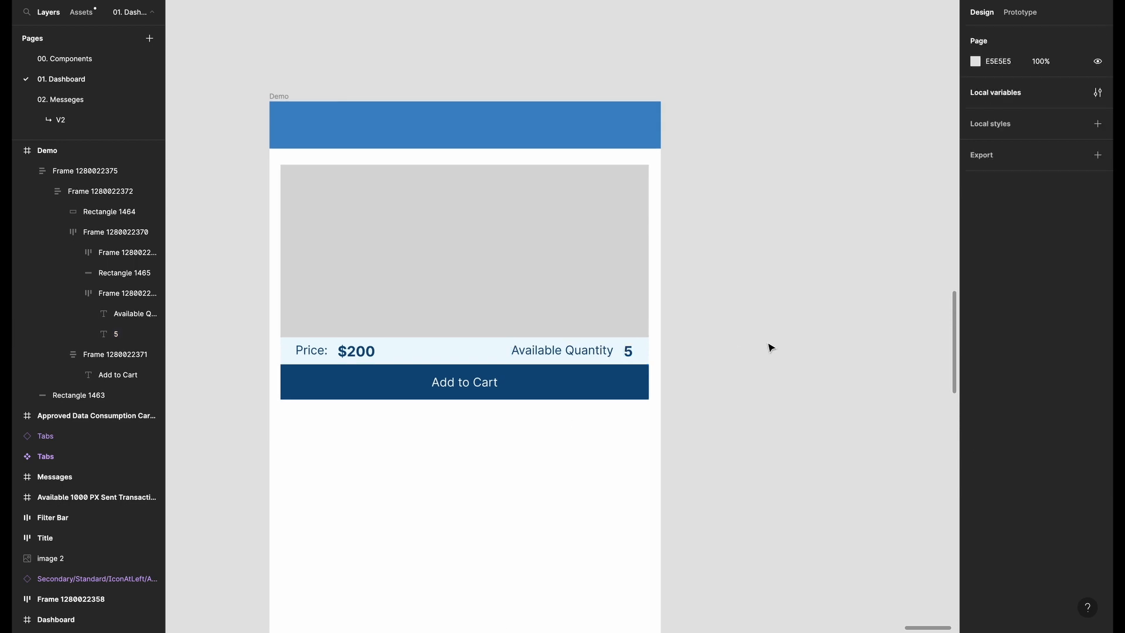
# Step: Add an On click interaction to the Add to Cart button frame with a Set variable action targeting qty
pyautogui.doubleClick(477, 393)
pyautogui.click(477, 393)
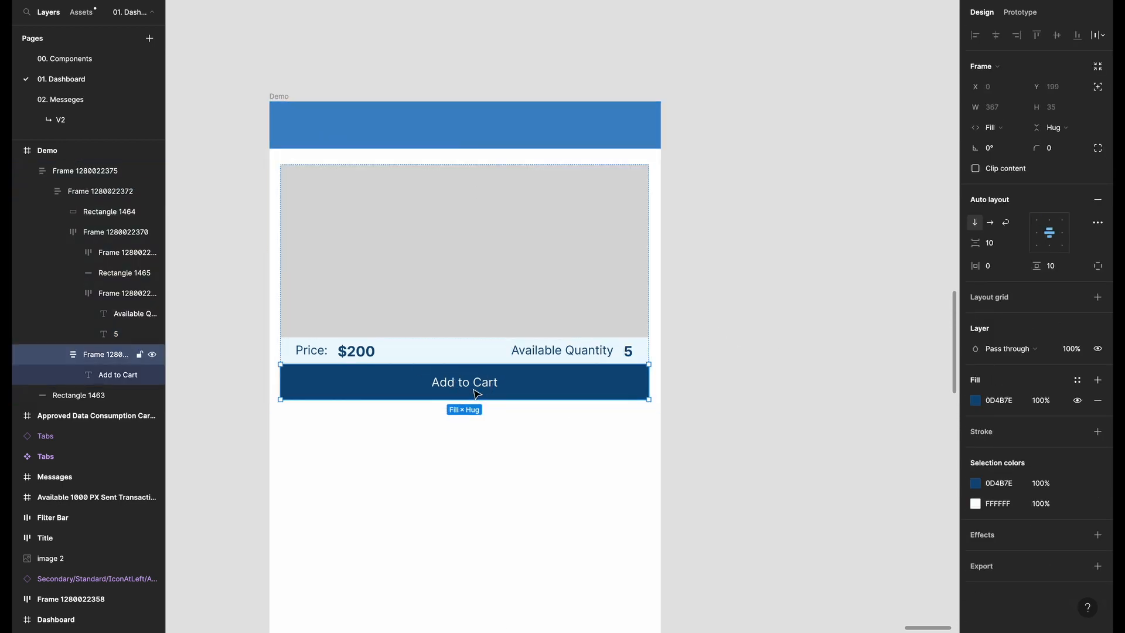
pyautogui.click(1023, 13)
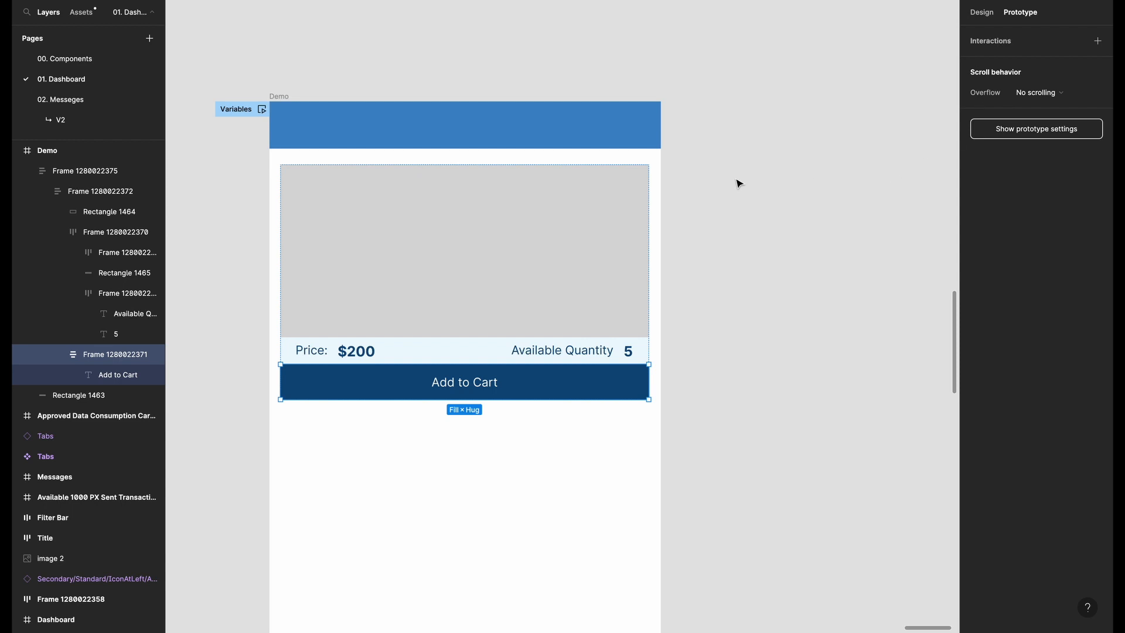
pyautogui.click(1097, 41)
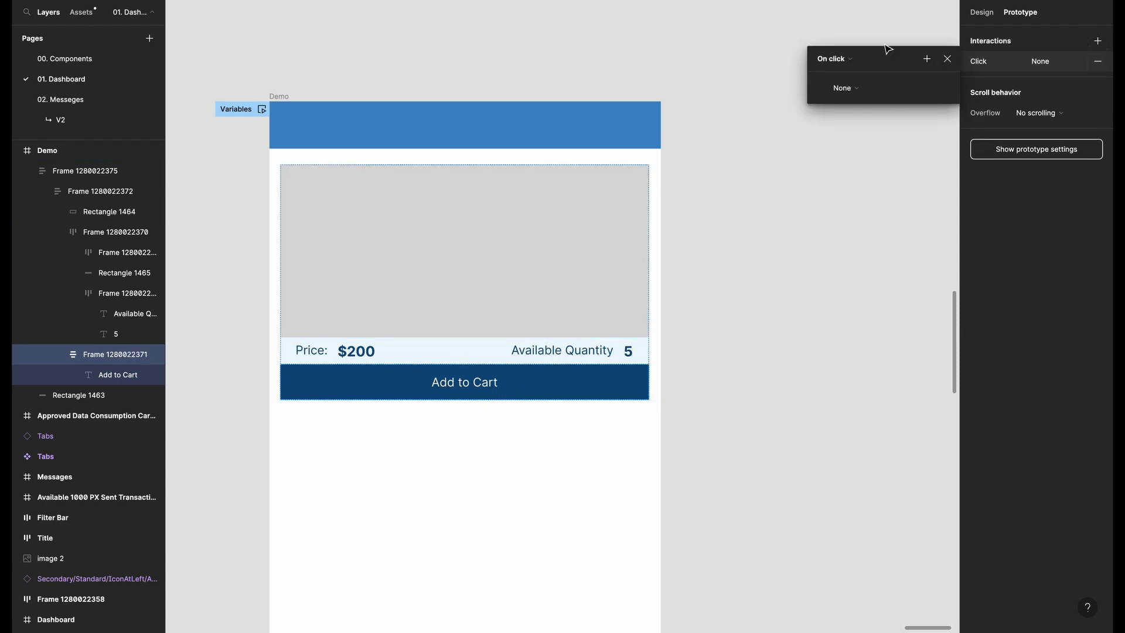
pyautogui.click(850, 91)
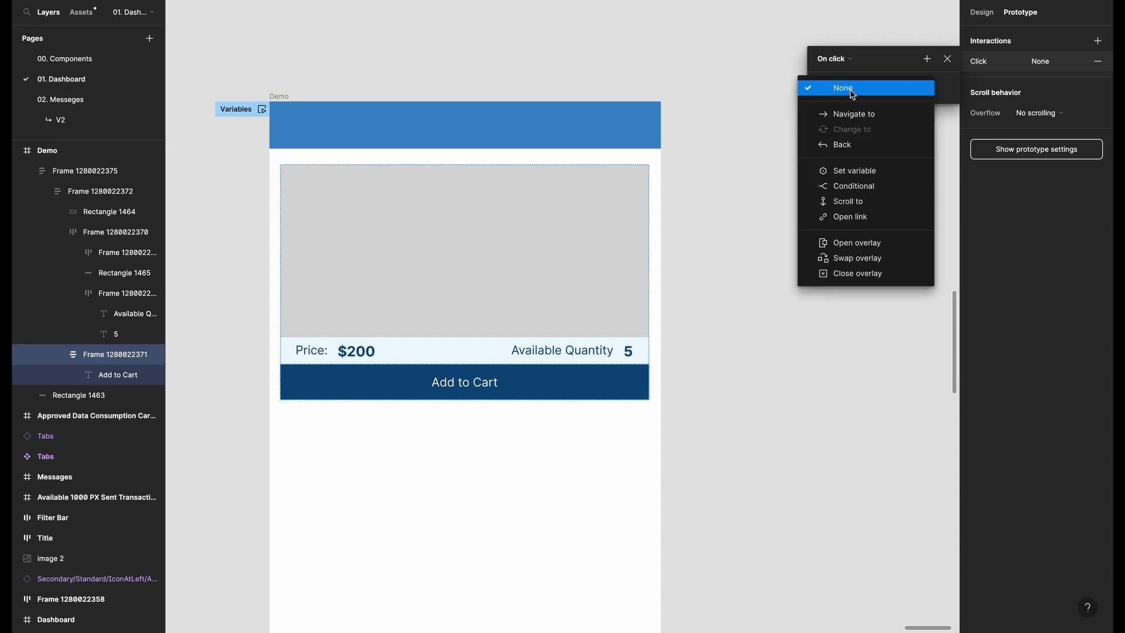
pyautogui.click(879, 175)
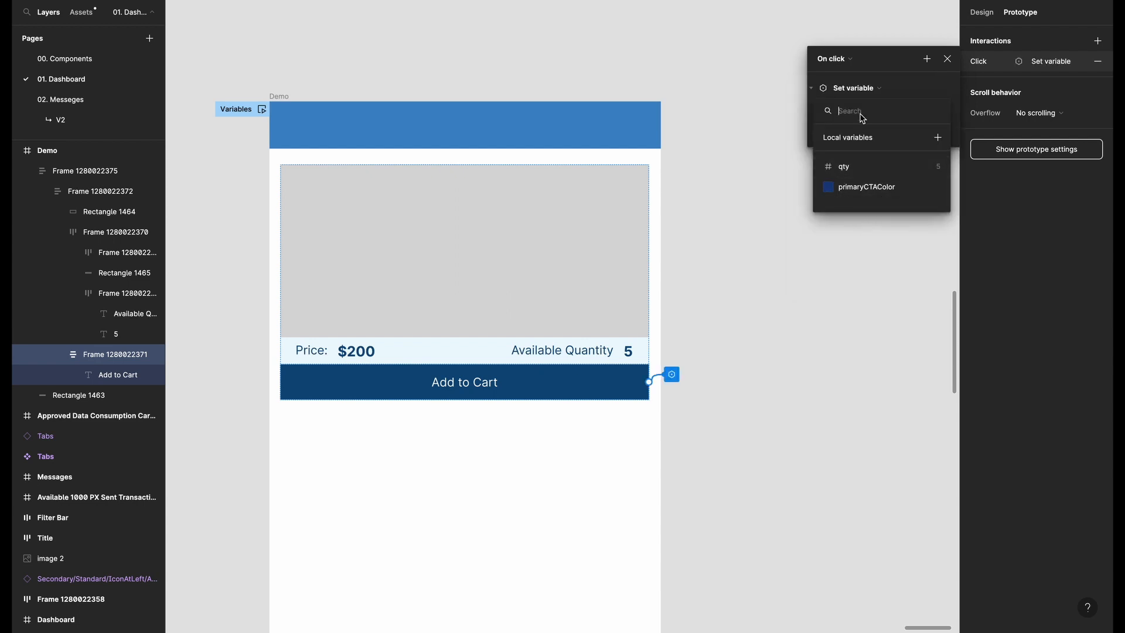
pyautogui.click(849, 169)
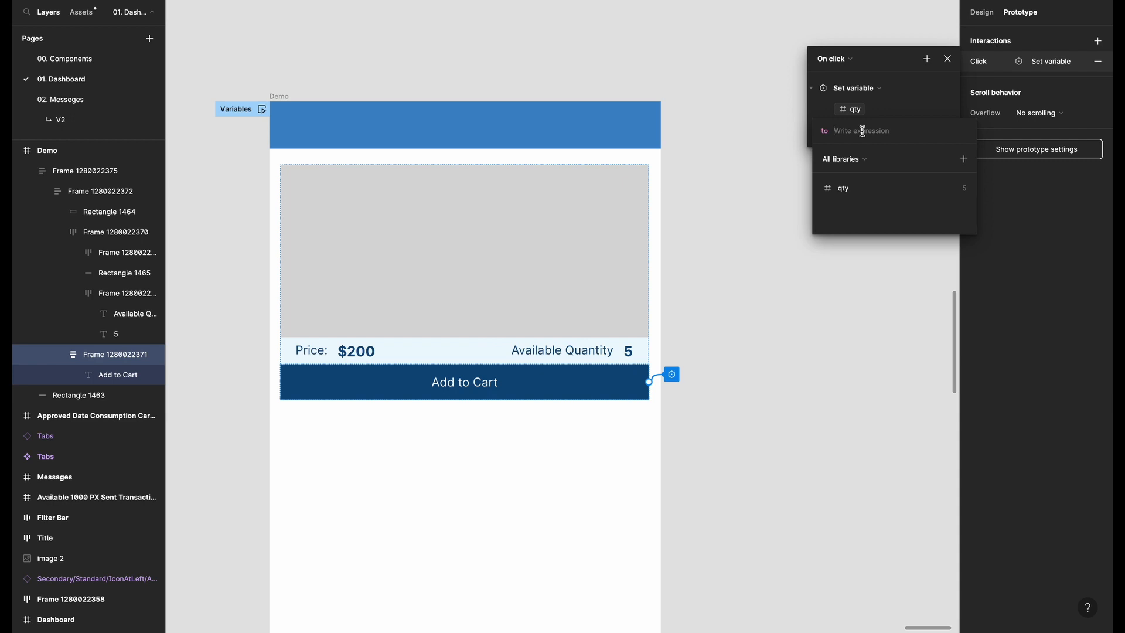
# Step: Set the action's expression to qty - 1 using Subtraction
pyautogui.write('qt')
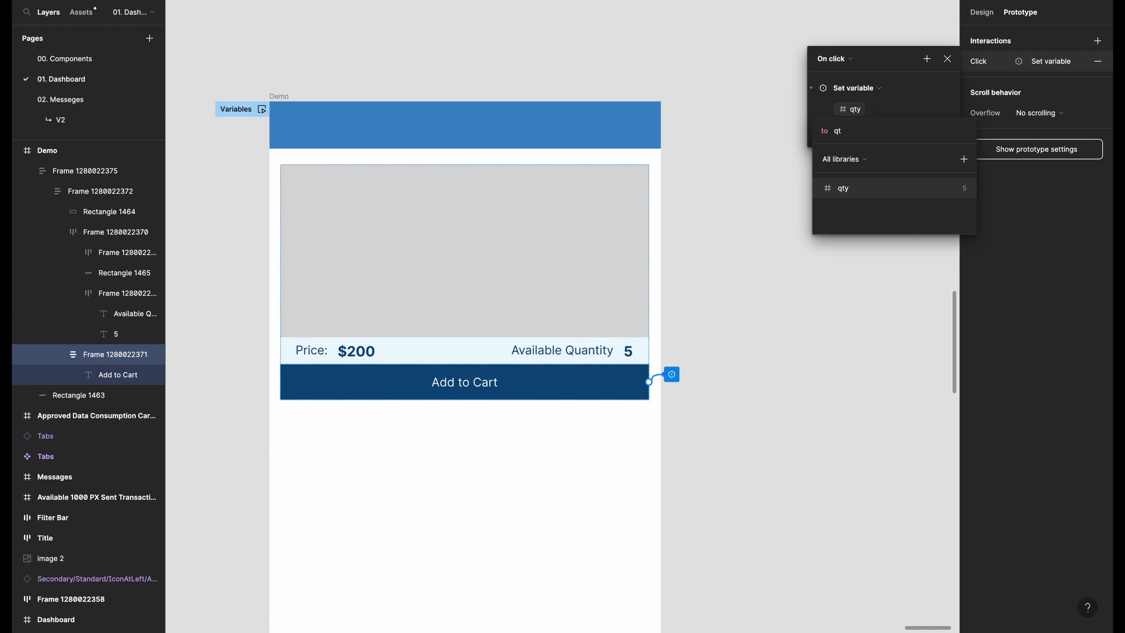
pyautogui.click(882, 189)
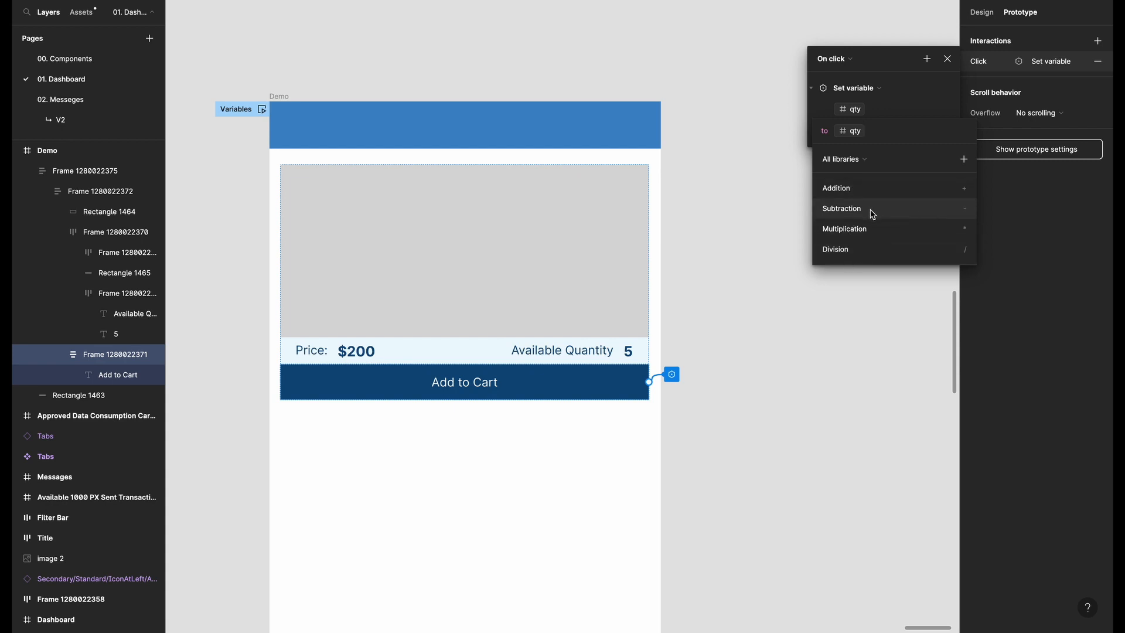
pyautogui.click(842, 209)
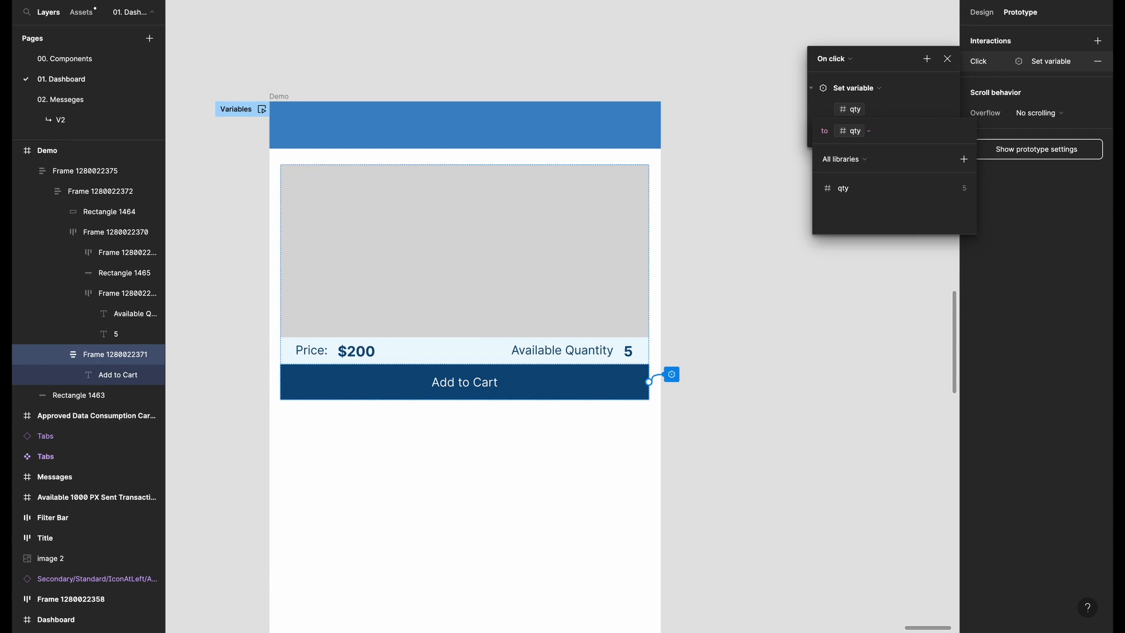
pyautogui.write('1')
pyautogui.press('Return')
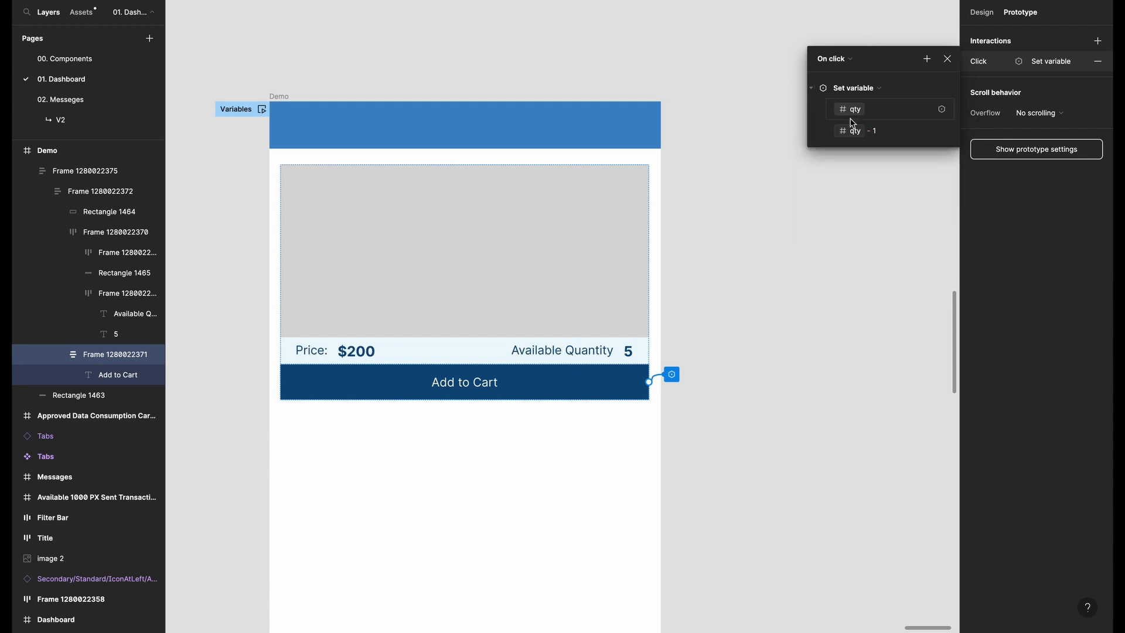
pyautogui.click(809, 235)
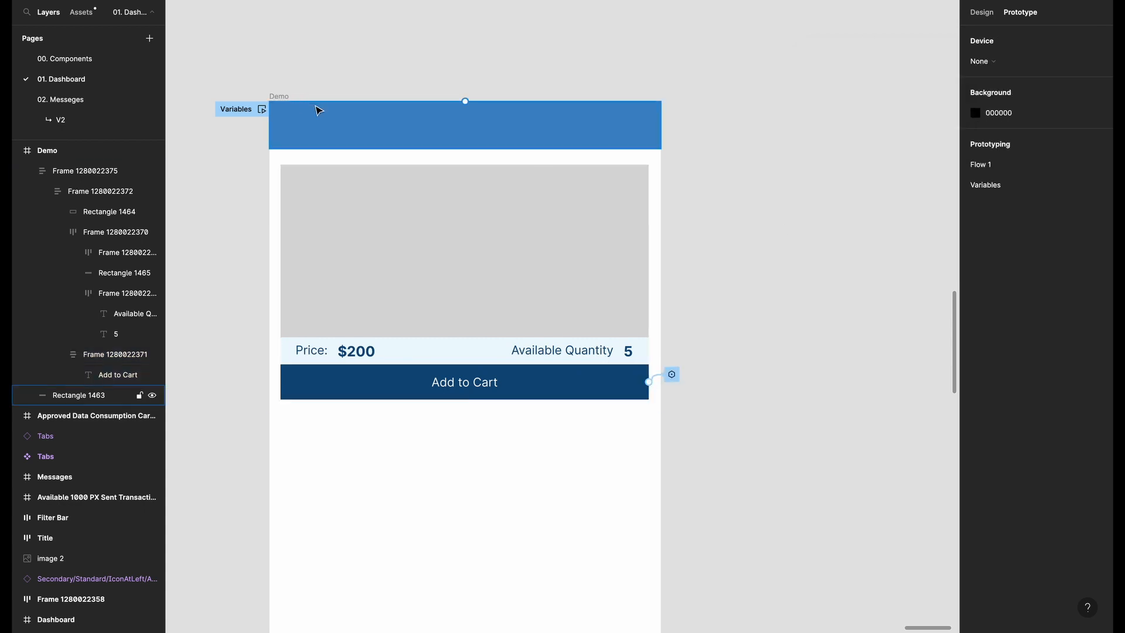
# Step: Open the inline preview of the Demo flow, then enlarge and reposition its window so the product card is readable
pyautogui.click(262, 110)
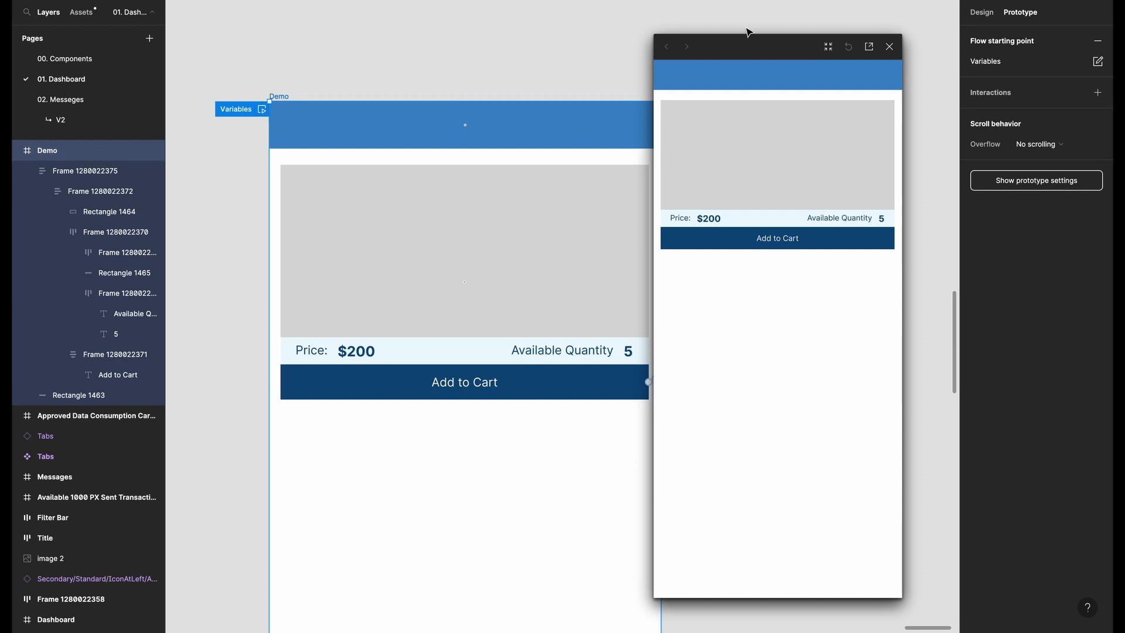
pyautogui.moveTo(744, 40); pyautogui.dragTo(669, 24)
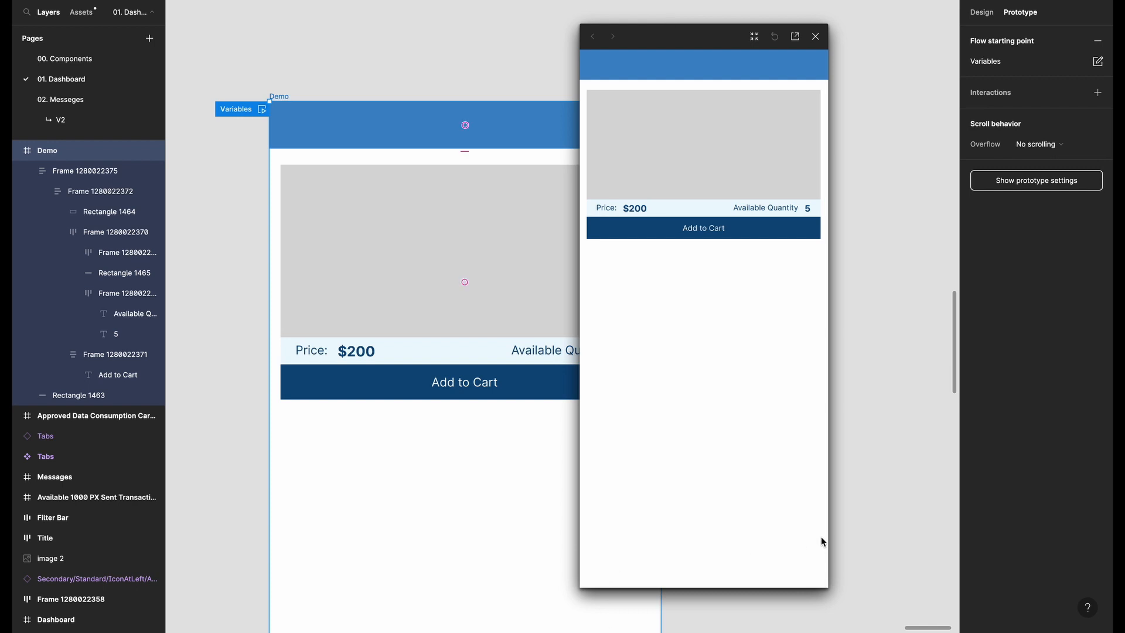
pyautogui.moveTo(830, 531); pyautogui.dragTo(708, 436)
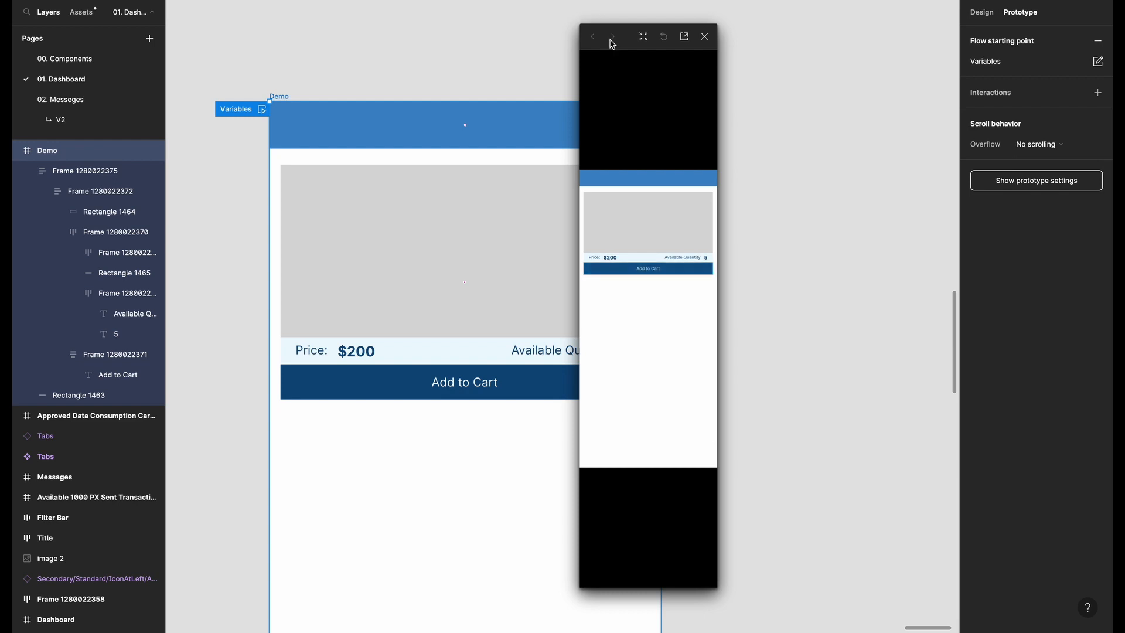
pyautogui.moveTo(622, 44); pyautogui.dragTo(770, 49)
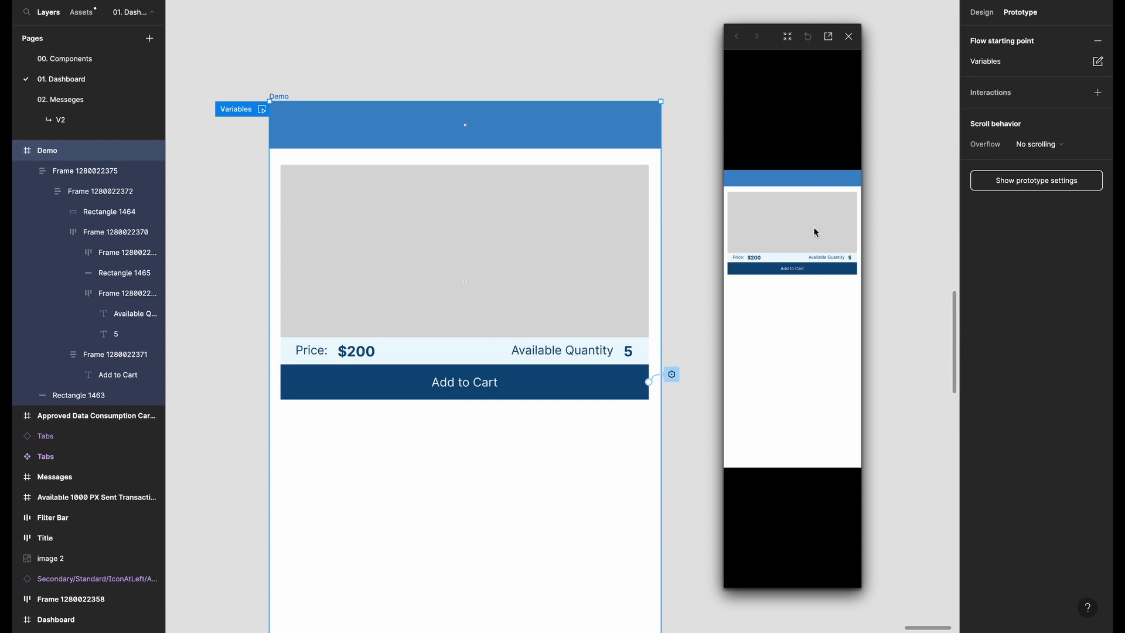
pyautogui.moveTo(726, 118); pyautogui.dragTo(622, 118)
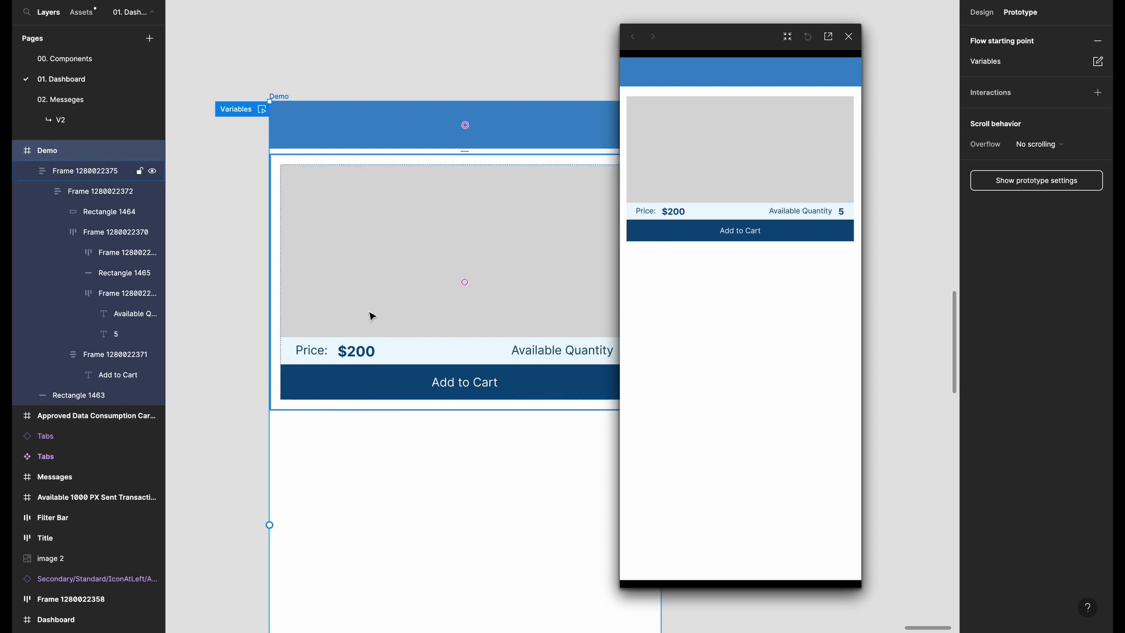
pyautogui.moveTo(699, 39); pyautogui.dragTo(723, 37)
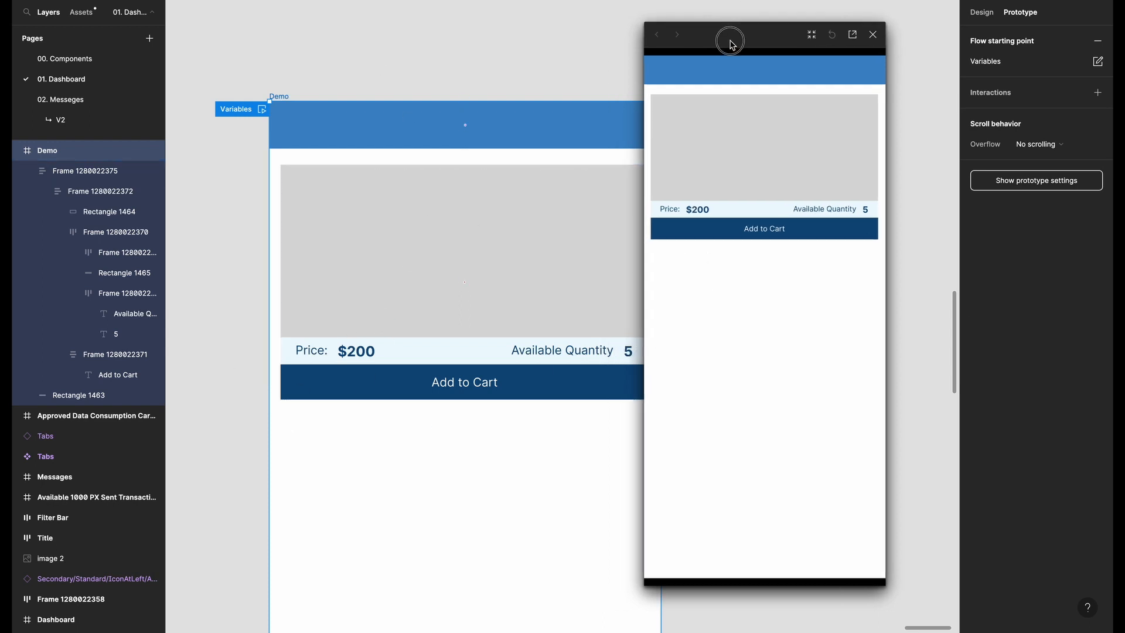
# Step: Trigger Add to Cart repeatedly in the preview to test how the available quantity counts down past zero
pyautogui.click(752, 237)
pyautogui.click(751, 237)
pyautogui.click(752, 238)
pyautogui.click(752, 238)
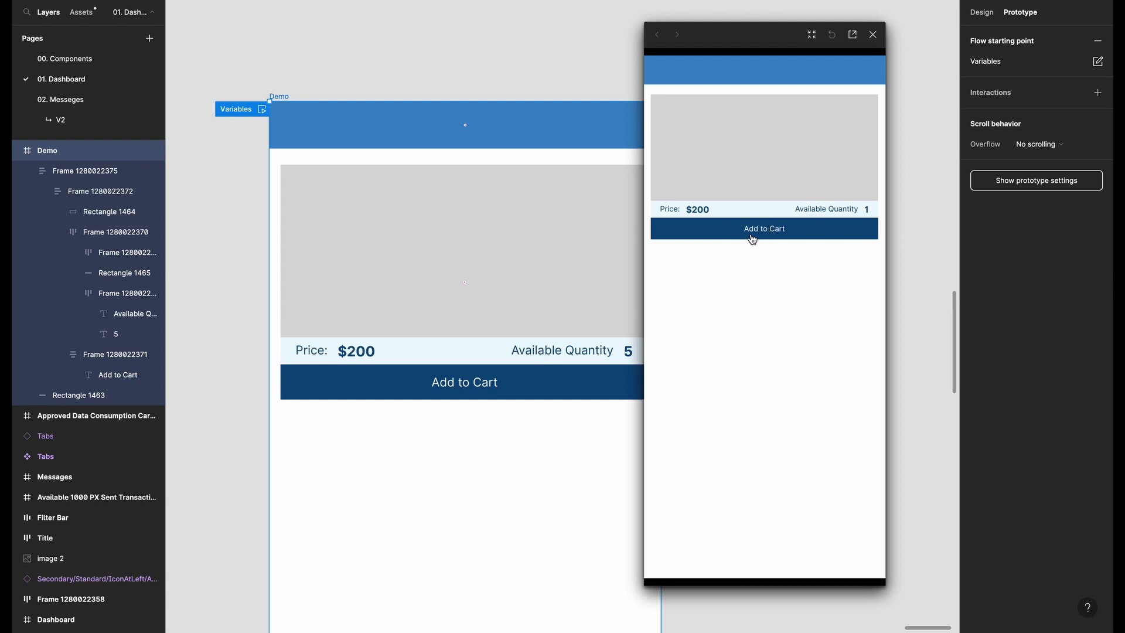
pyautogui.click(751, 238)
pyautogui.click(744, 229)
pyautogui.click(770, 241)
pyautogui.click(804, 240)
pyautogui.click(835, 237)
pyautogui.click(836, 237)
pyautogui.click(836, 237)
pyautogui.click(835, 237)
pyautogui.click(836, 237)
# Step: Restart the prototype preview and move its window clear of the Add to Cart button's interaction marker
pyautogui.moveTo(765, 41); pyautogui.dragTo(526, 41)
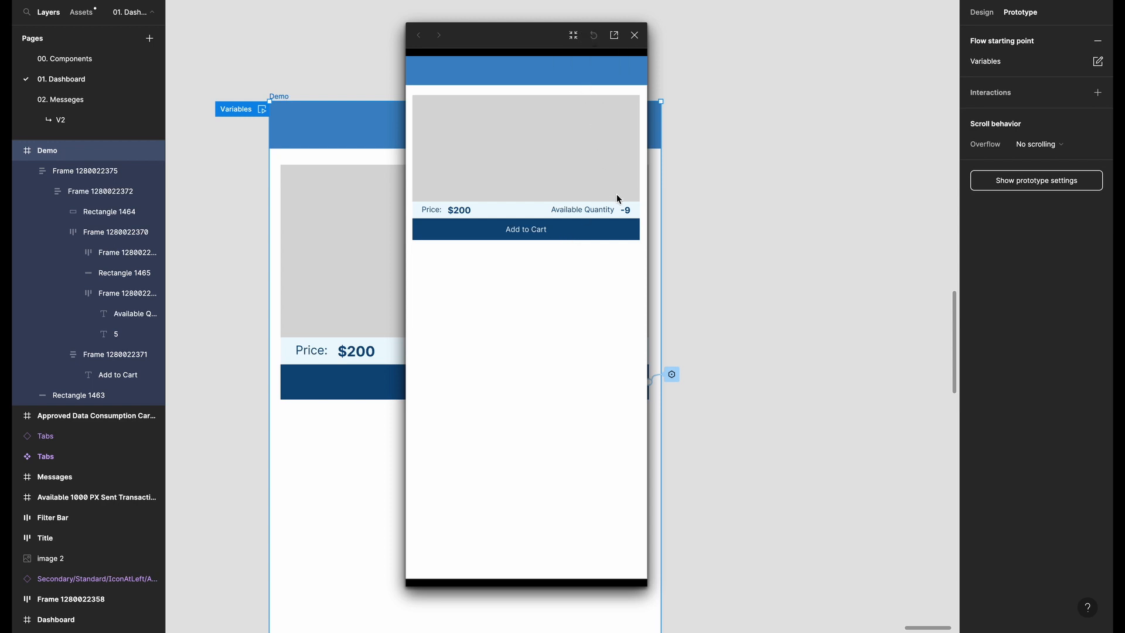
pyautogui.click(594, 34)
pyautogui.moveTo(540, 55); pyautogui.dragTo(349, 61)
# Step: Open the Add to Cart button's On click interaction and change its action from Set variable to Conditional
pyautogui.hscroll(-2, 597, 258)
pyautogui.scroll(-1, 596, 257)
pyautogui.hscroll(-3, 597, 258)
pyautogui.scroll(1, 597, 258)
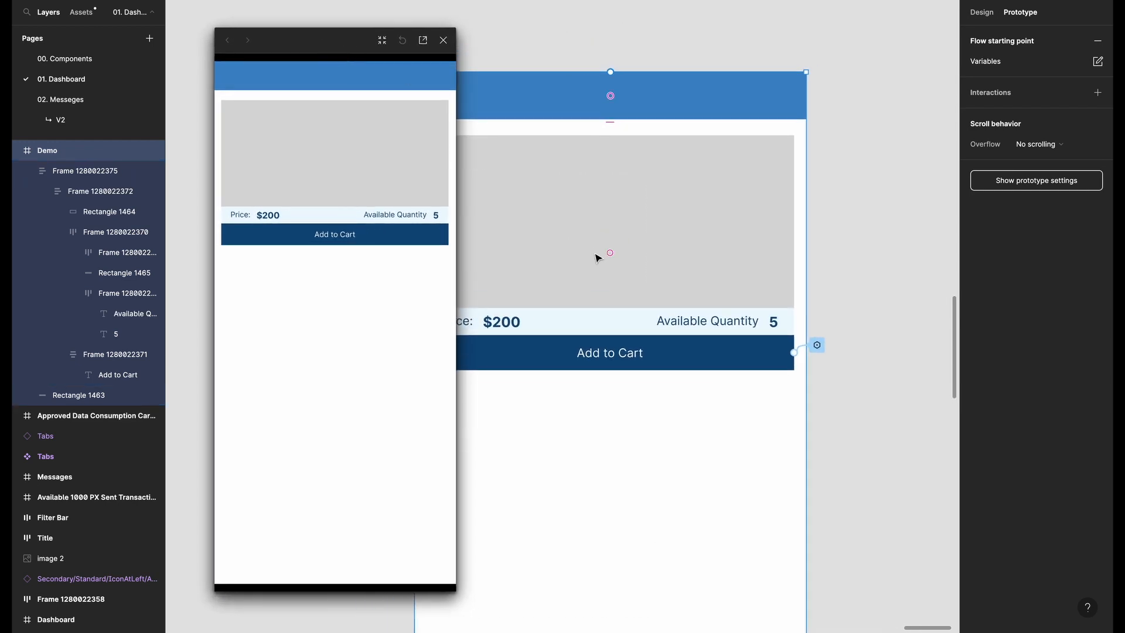
pyautogui.click(818, 345)
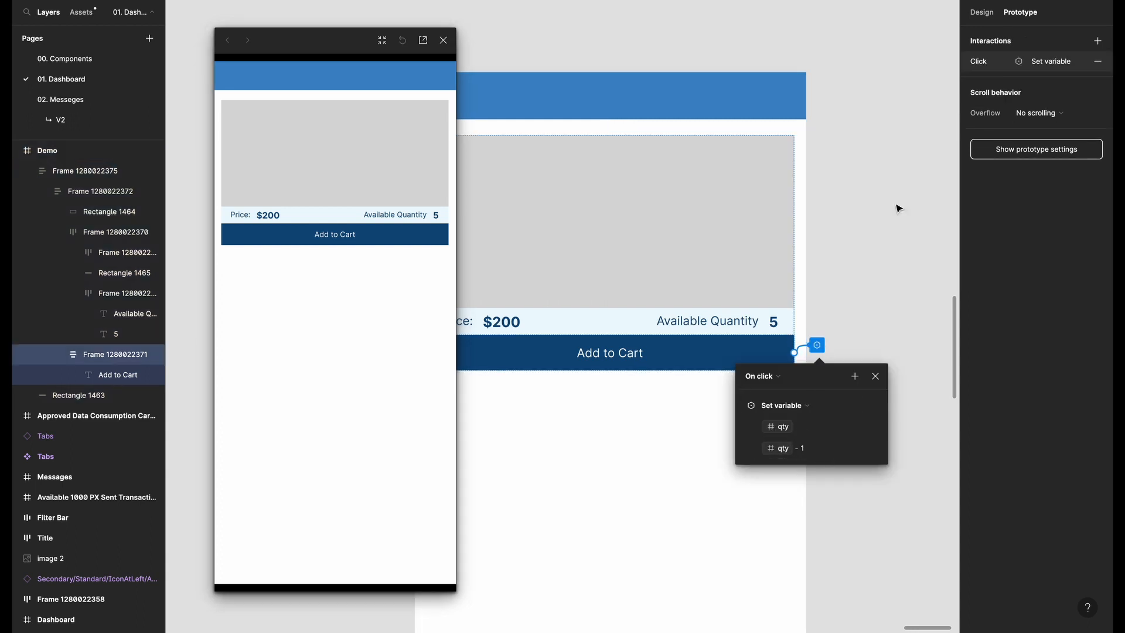
pyautogui.click(791, 449)
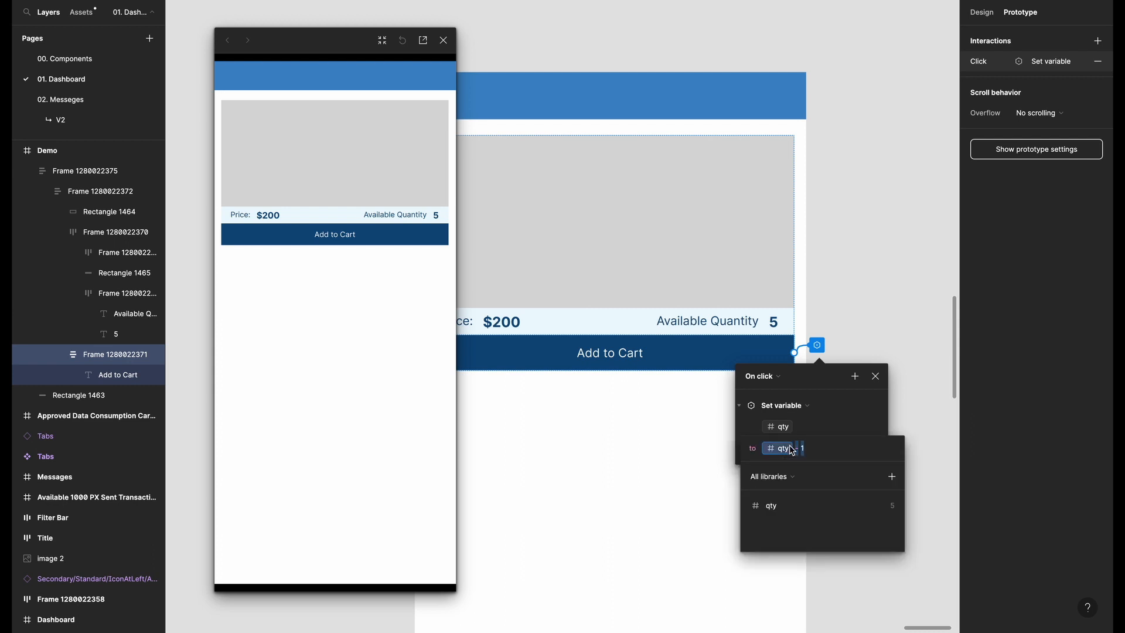
pyautogui.click(806, 407)
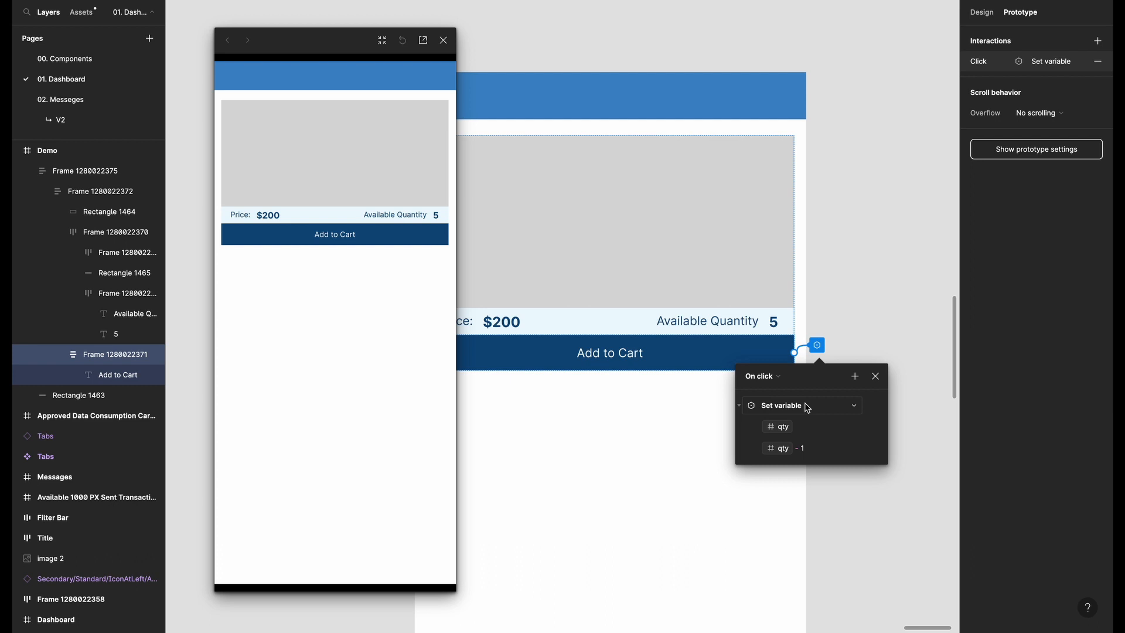
pyautogui.click(807, 408)
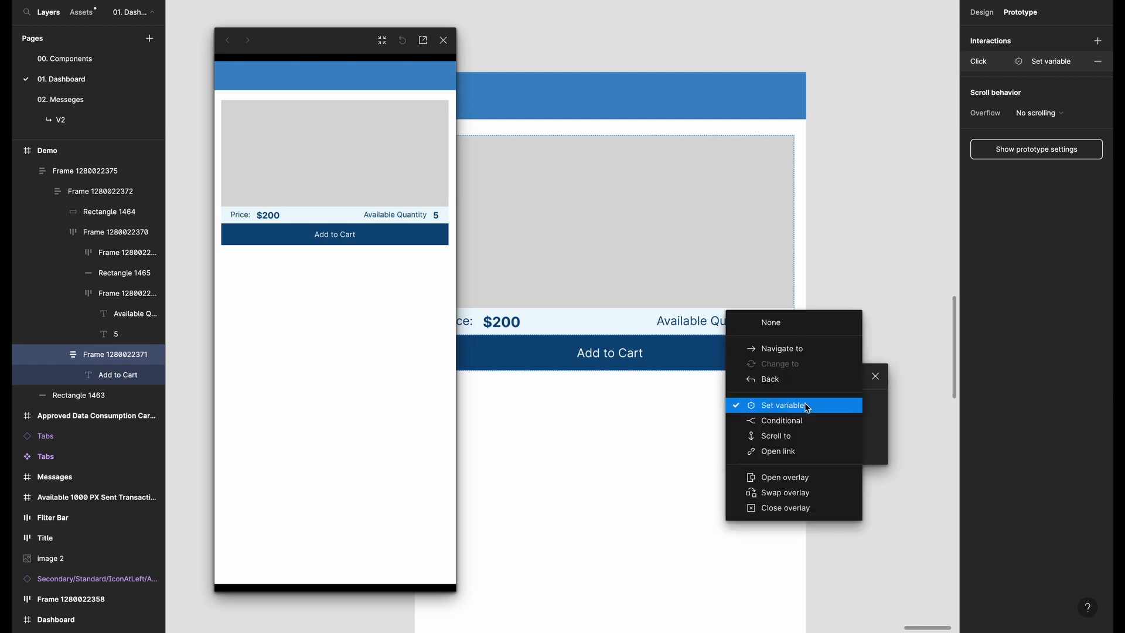
pyautogui.click(798, 423)
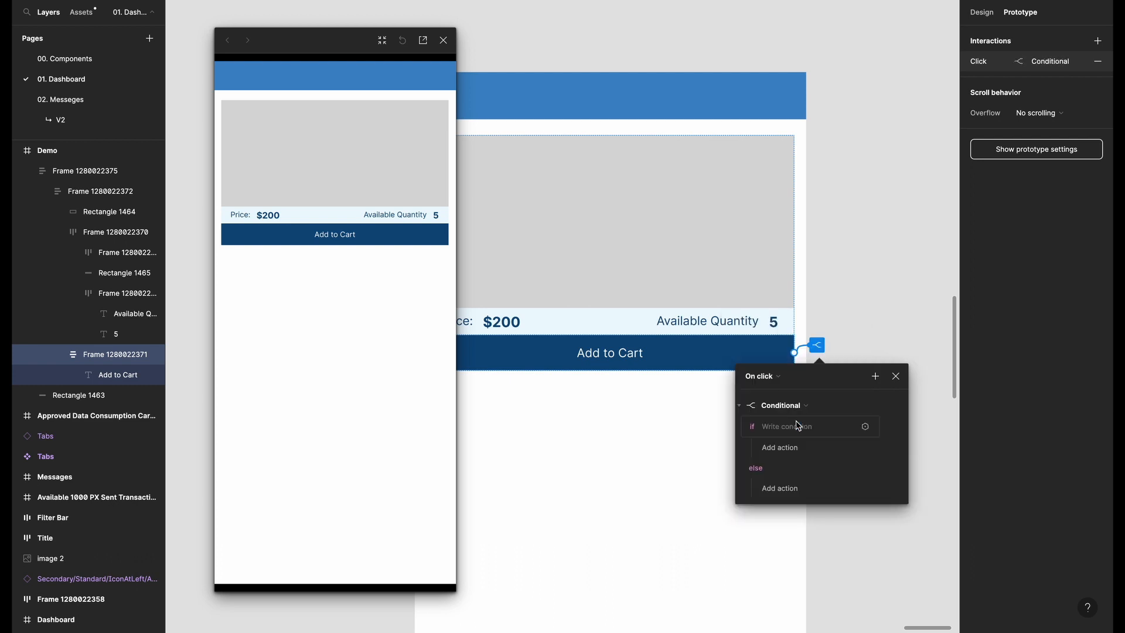
# Step: Write the conditional action's if condition as qty > 0
pyautogui.click(788, 428)
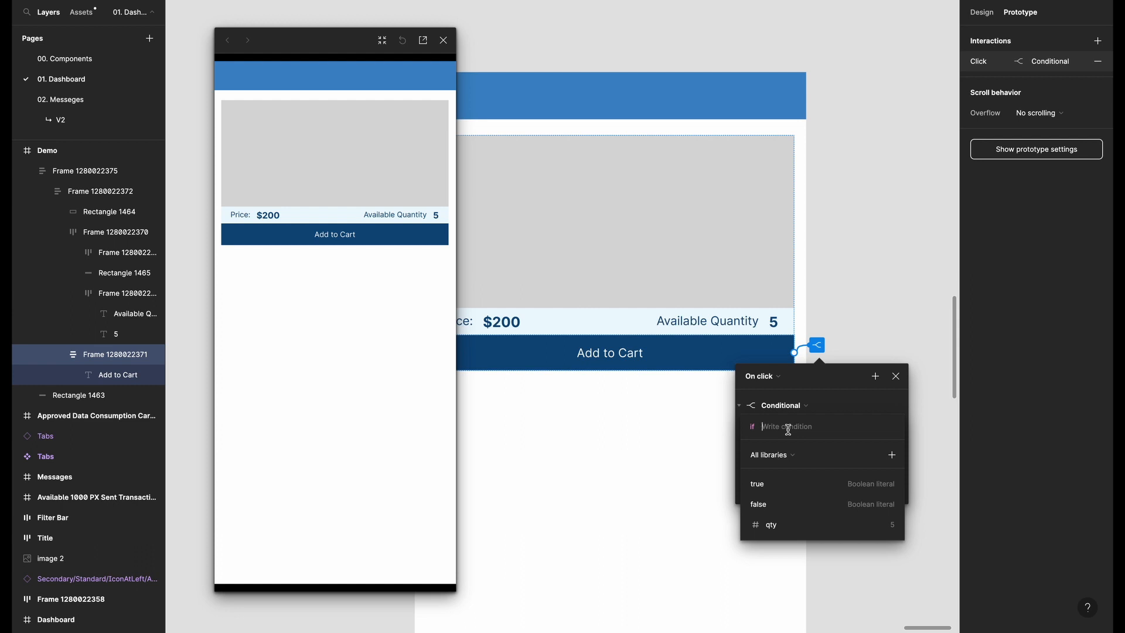
pyautogui.click(853, 241)
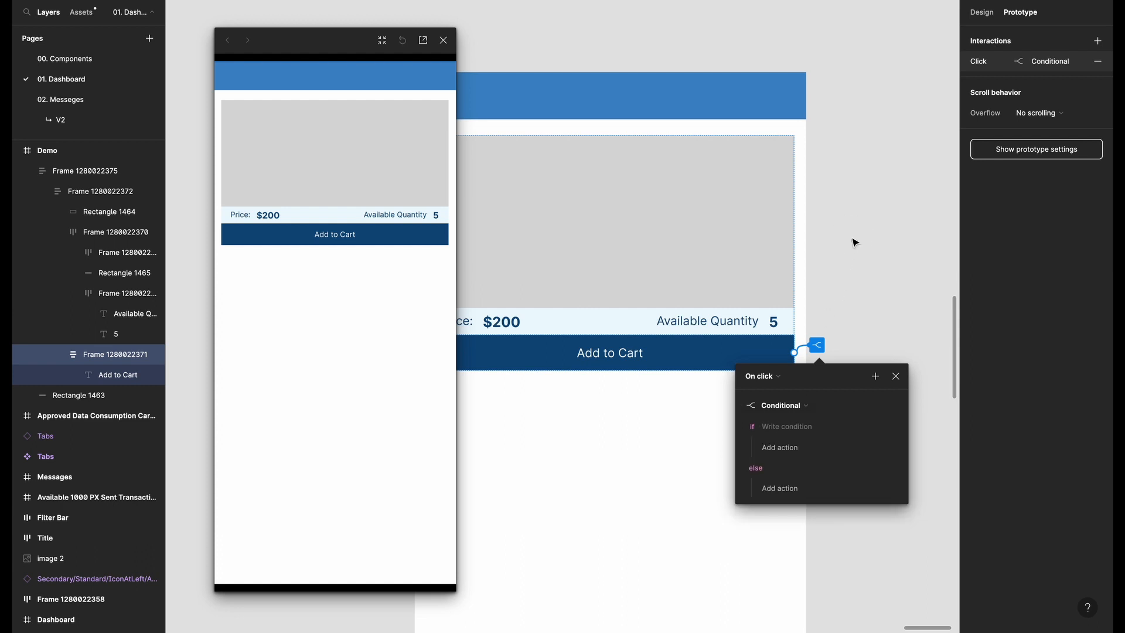
pyautogui.hscroll(2, 853, 240)
pyautogui.scroll(1, 853, 241)
pyautogui.hscroll(2, 853, 241)
pyautogui.scroll(-1, 853, 240)
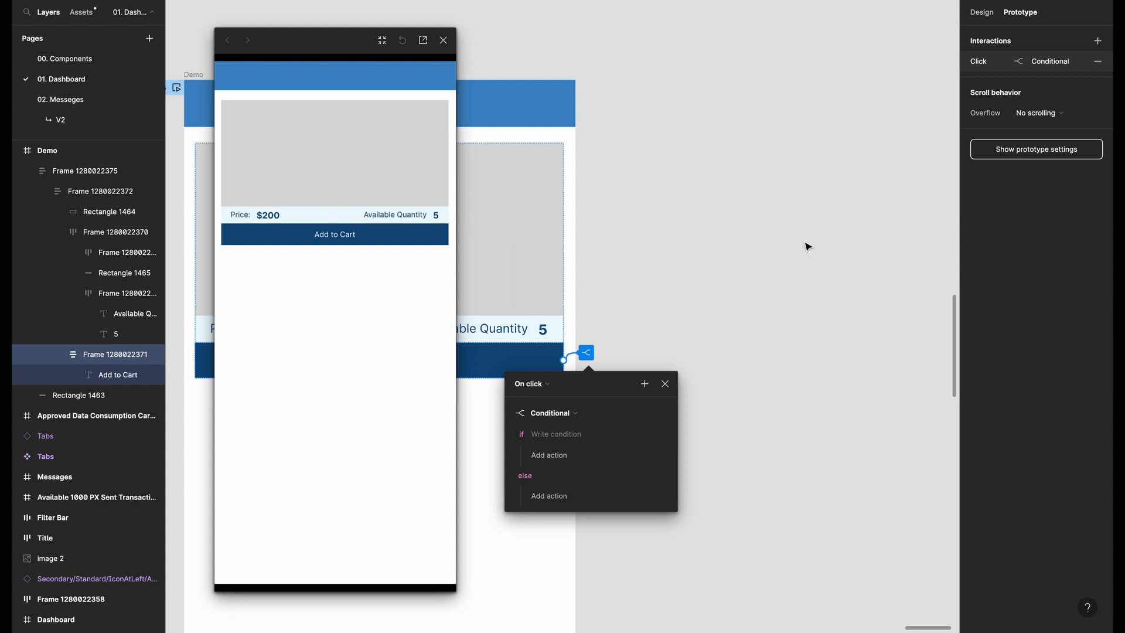
pyautogui.click(564, 437)
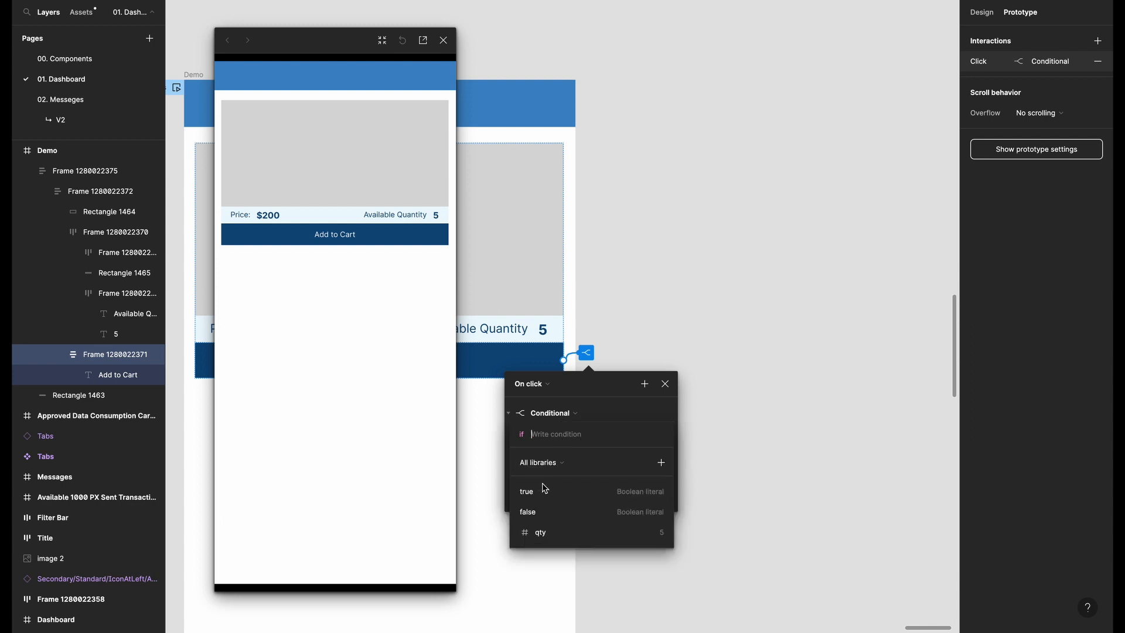
pyautogui.click(549, 533)
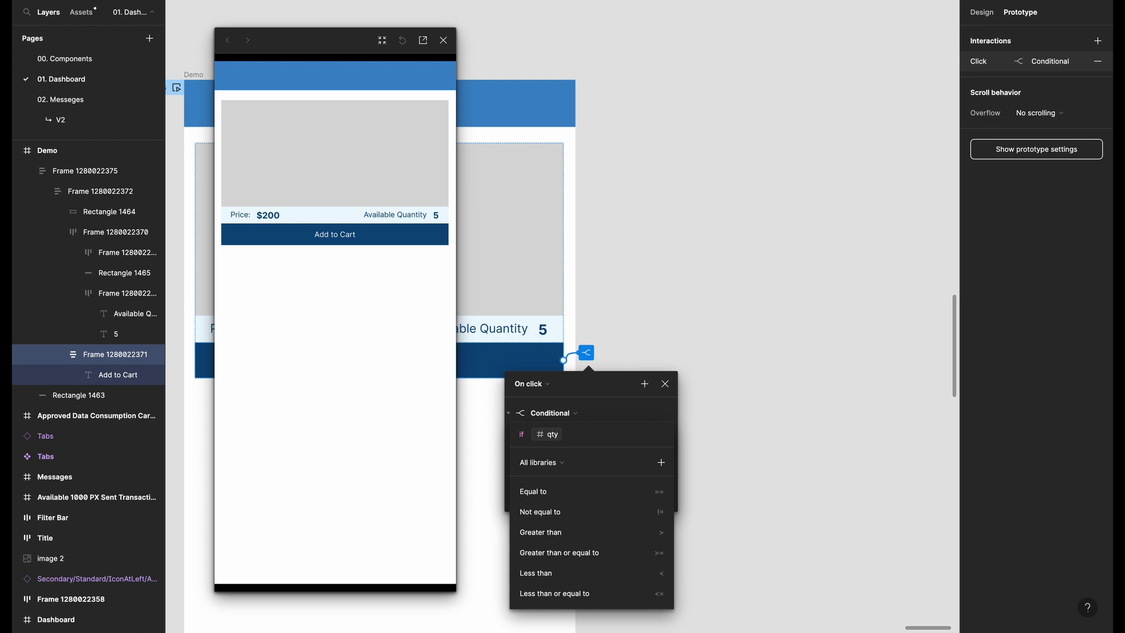
pyautogui.write('> 0')
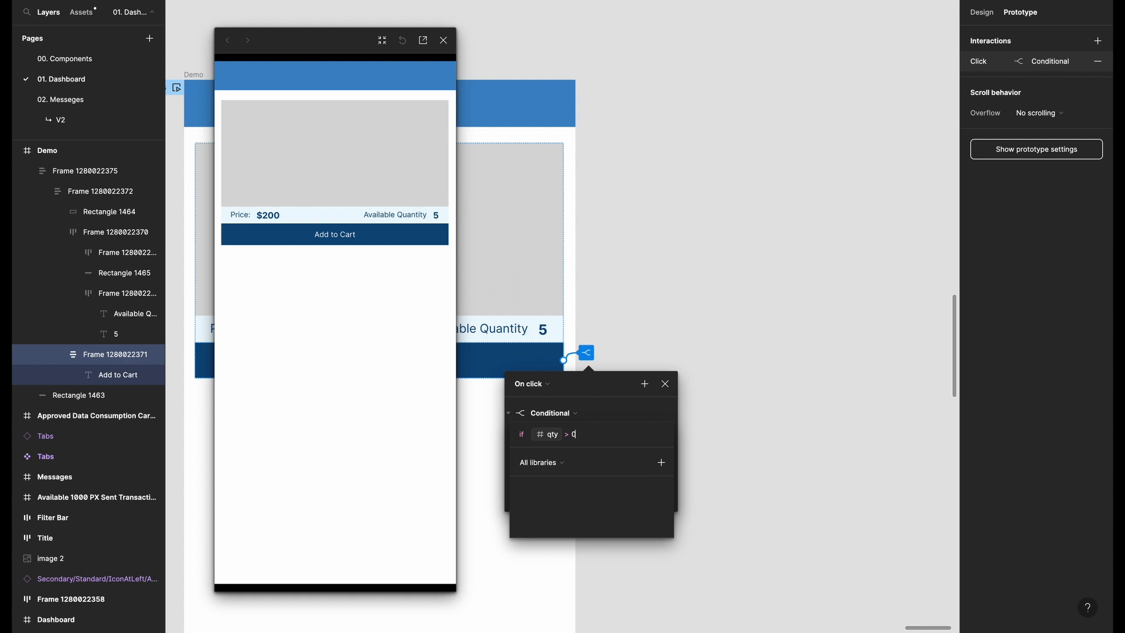
pyautogui.press('Return')
# Step: Add a Set variable action under the if branch that sets qty to qty - 1
pyautogui.click(573, 458)
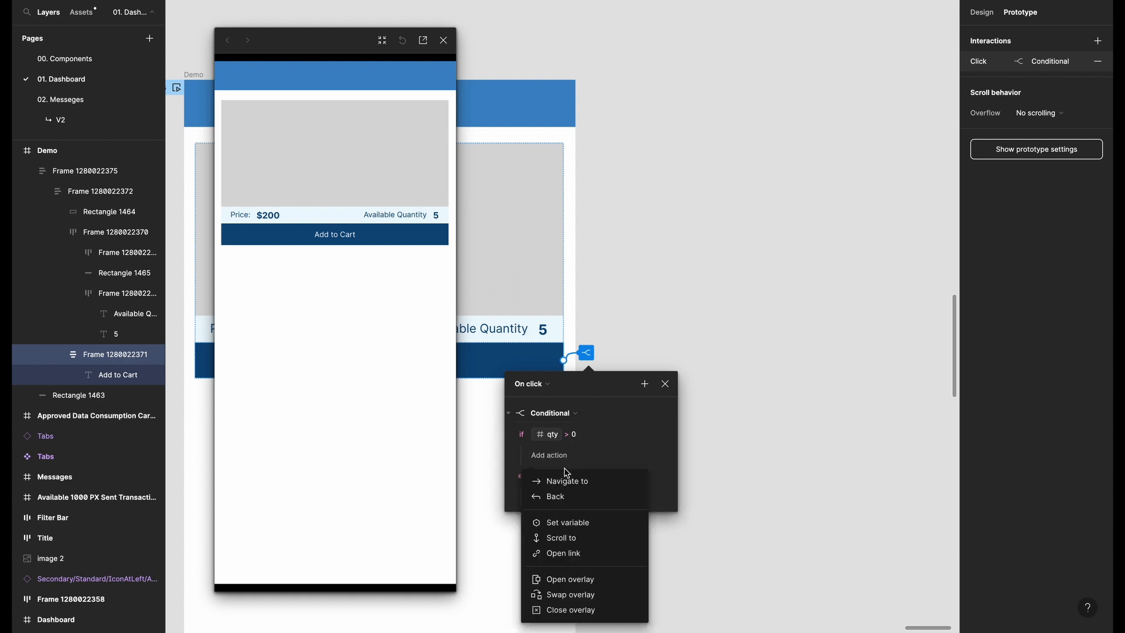
pyautogui.click(583, 525)
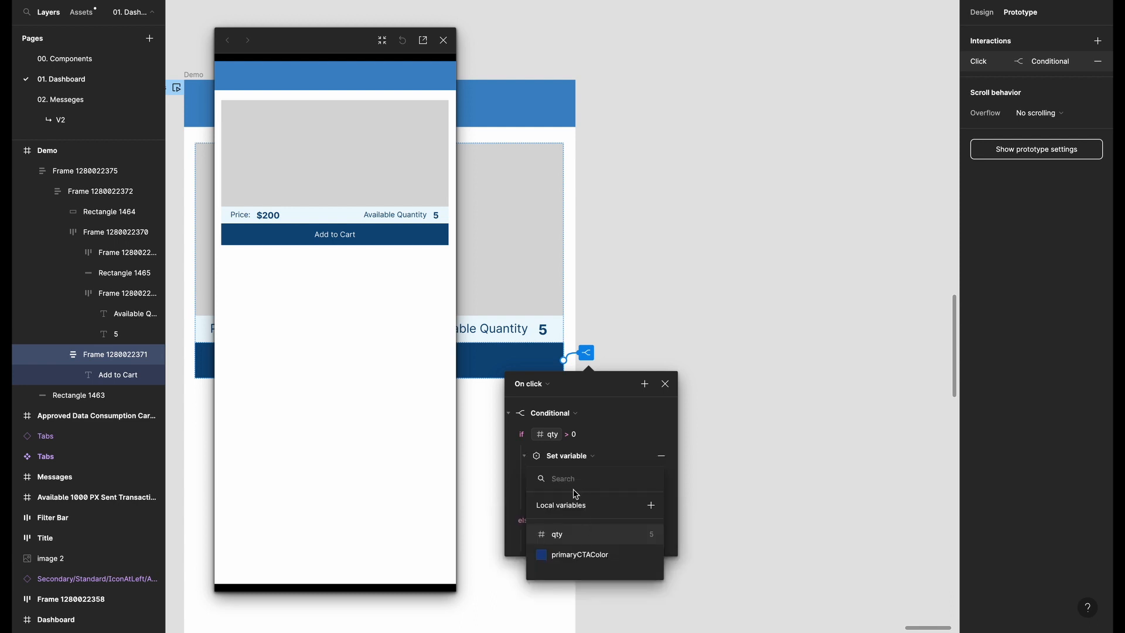
pyautogui.click(568, 534)
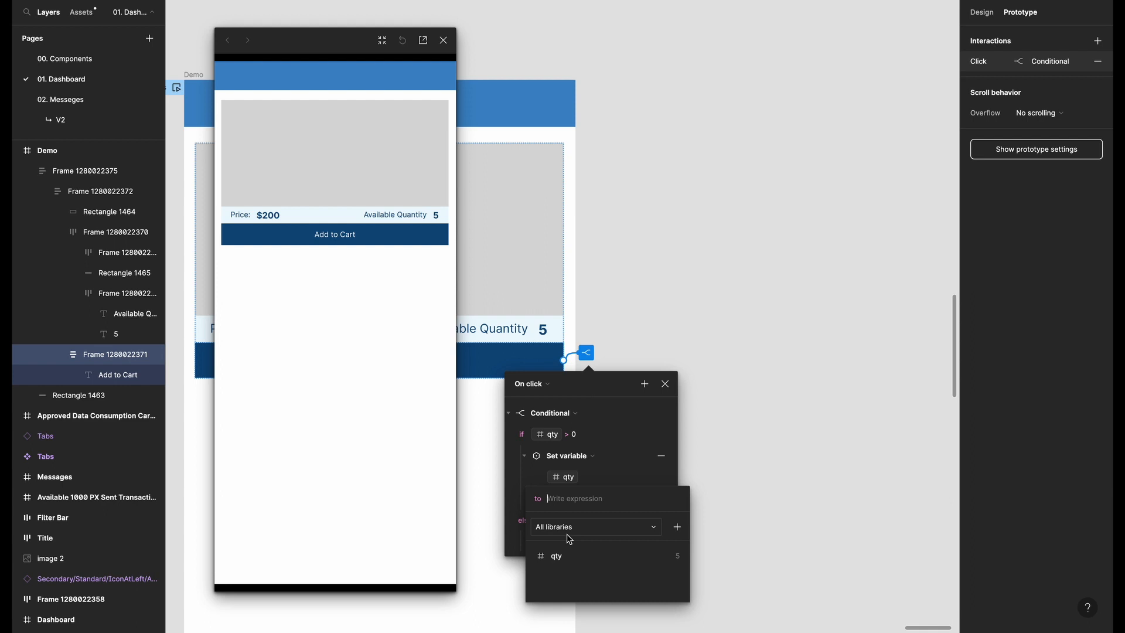
pyautogui.click(571, 558)
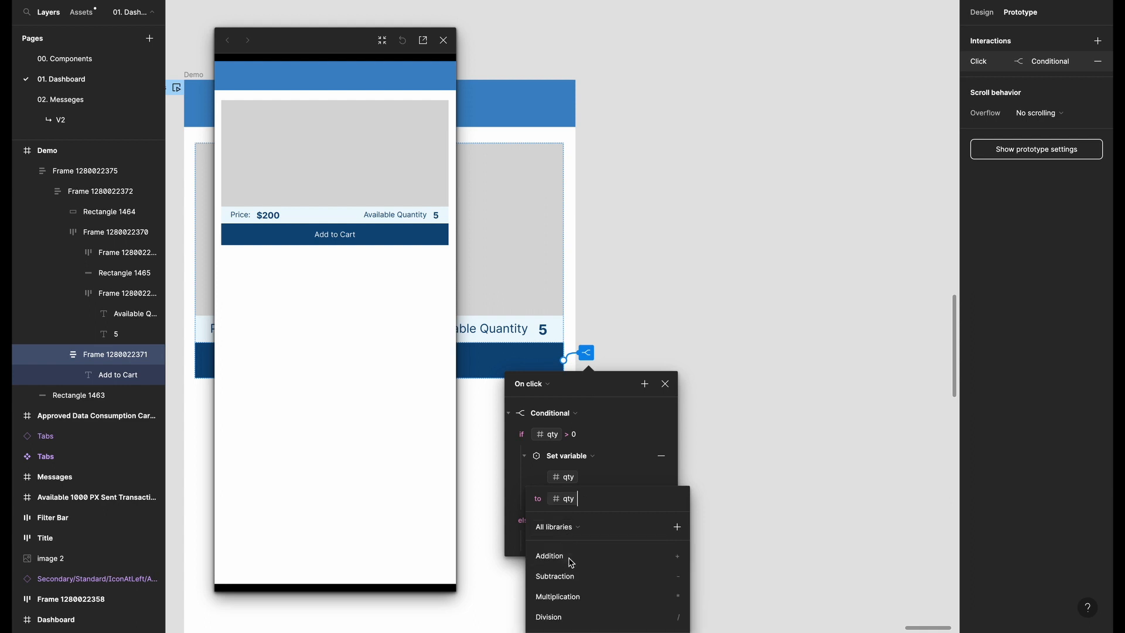
pyautogui.write('-1')
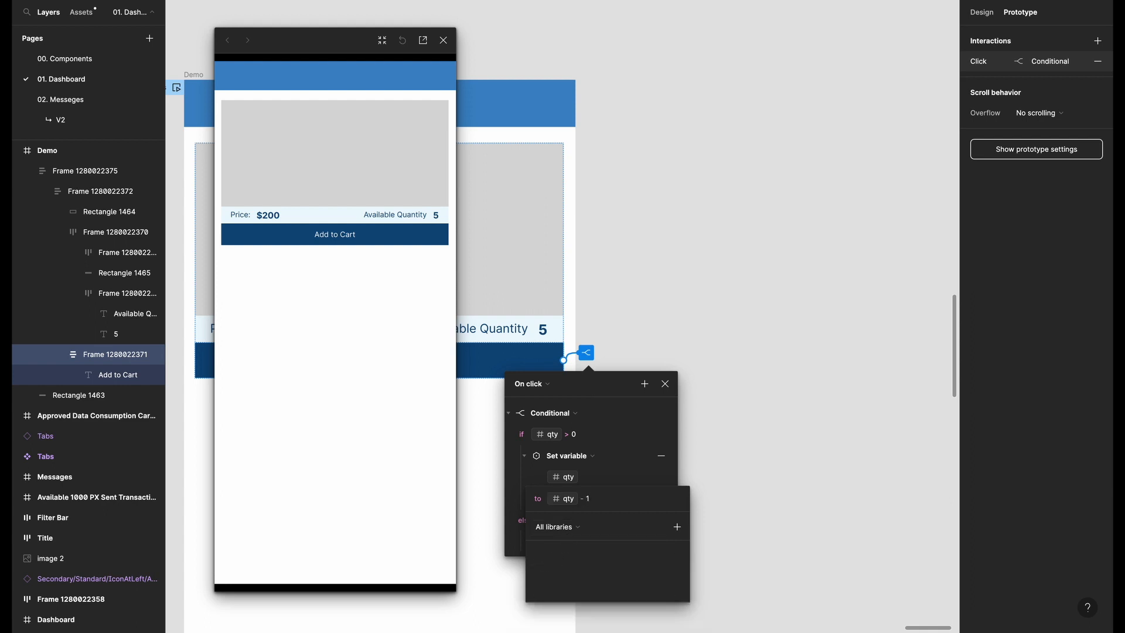
pyautogui.press('Return')
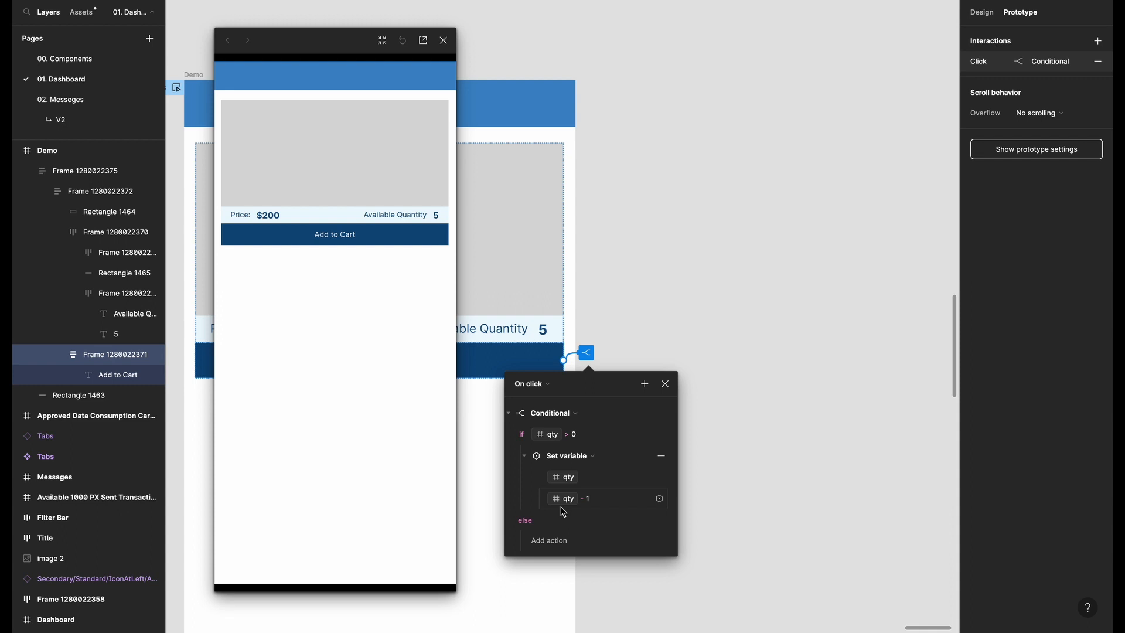
# Step: Close the interaction settings and trigger Add to Cart repeatedly in the preview to test the quantity limit
pyautogui.click(384, 369)
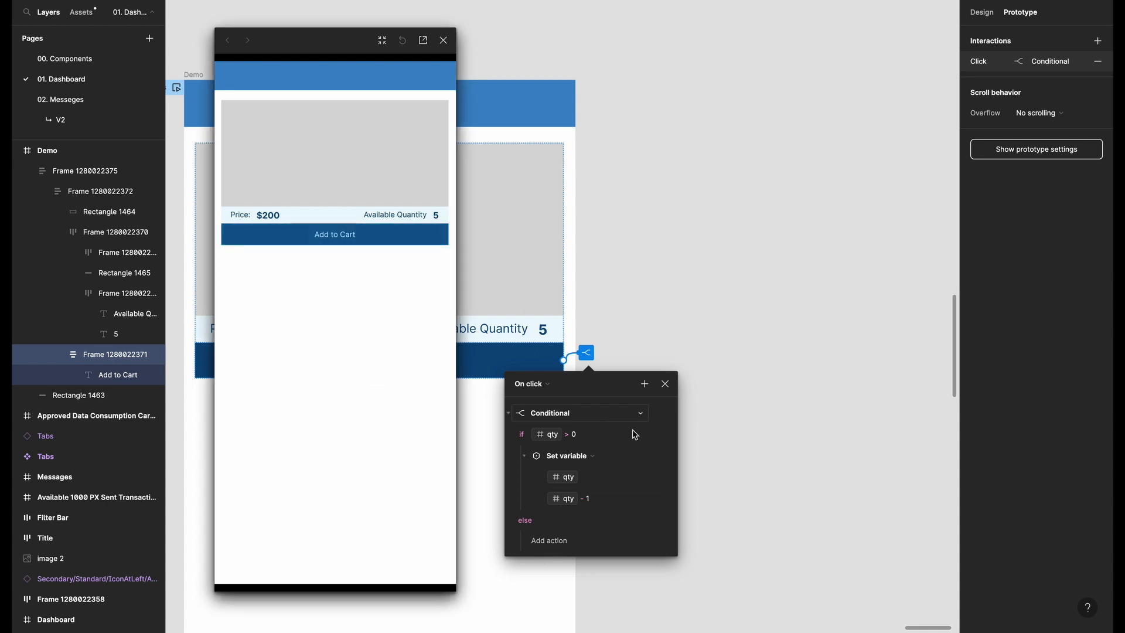
pyautogui.click(665, 384)
pyautogui.click(346, 339)
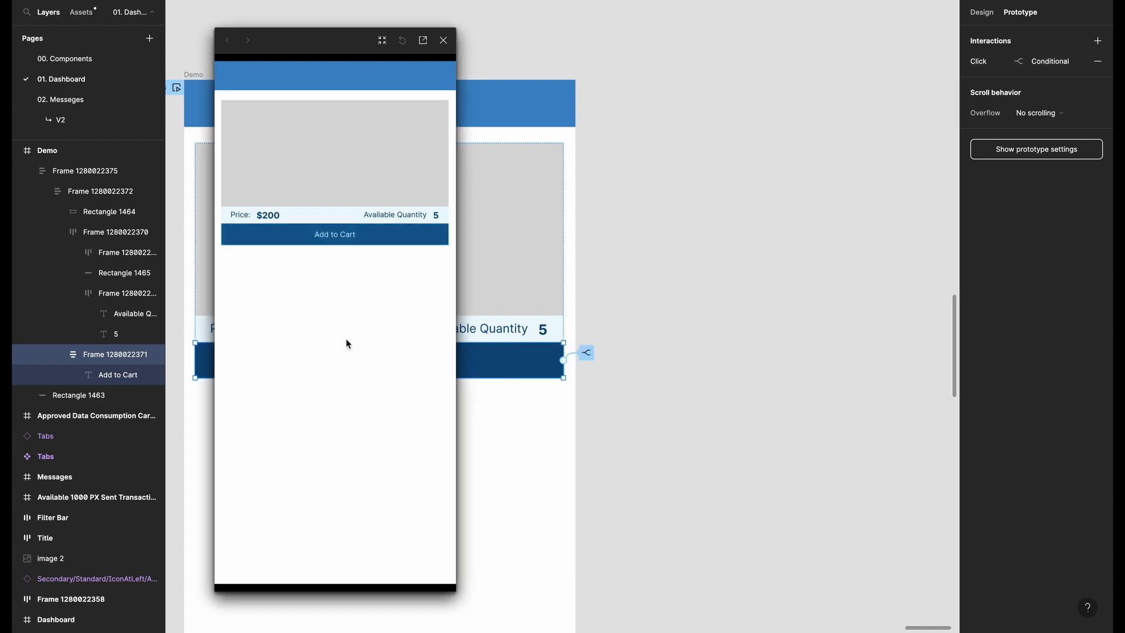
pyautogui.click(351, 245)
pyautogui.click(352, 245)
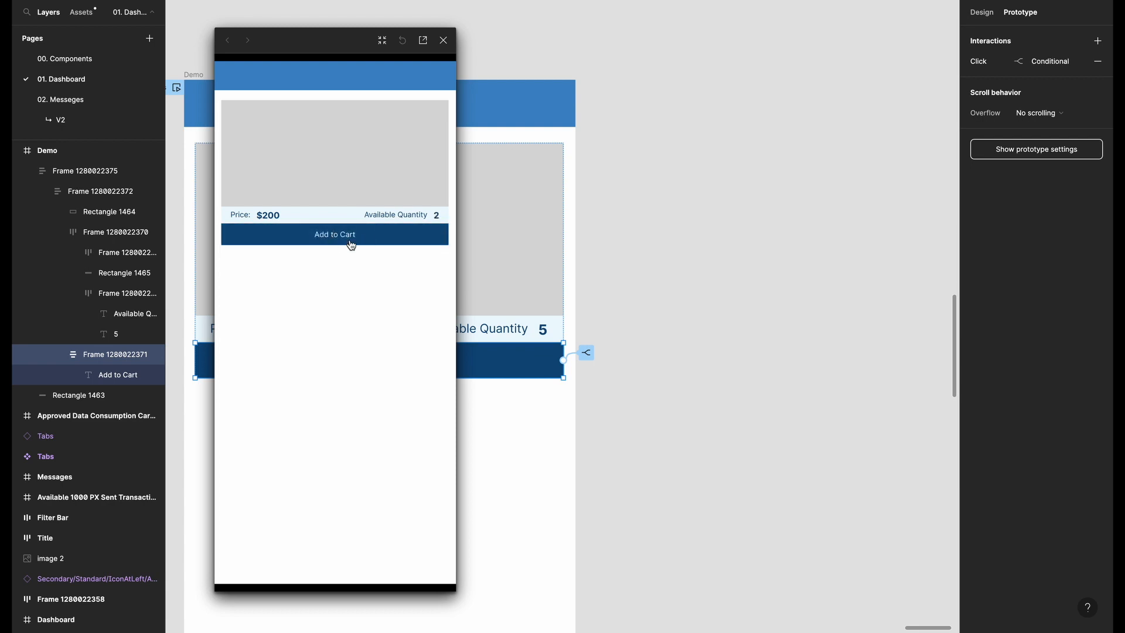
pyautogui.click(351, 245)
pyautogui.click(351, 245)
pyautogui.click(351, 243)
pyautogui.click(351, 241)
# Step: Reopen the Add to Cart button's conditional interaction and add a Set variable action targeting primaryCTAColor under the else branch
pyautogui.click(587, 354)
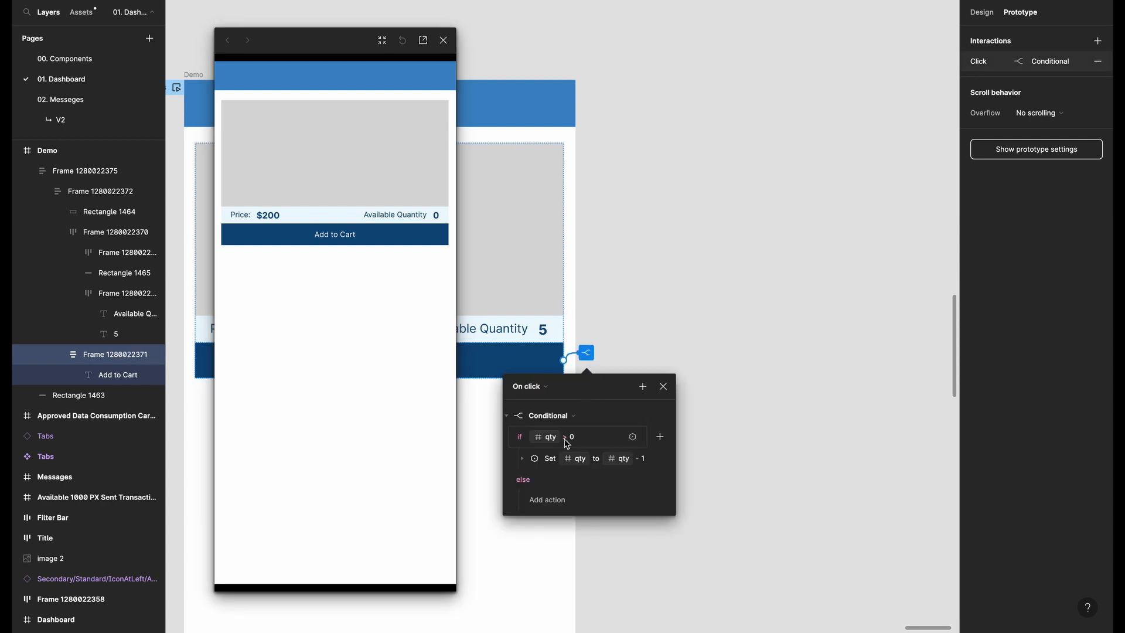
pyautogui.scroll(-2, 563, 430)
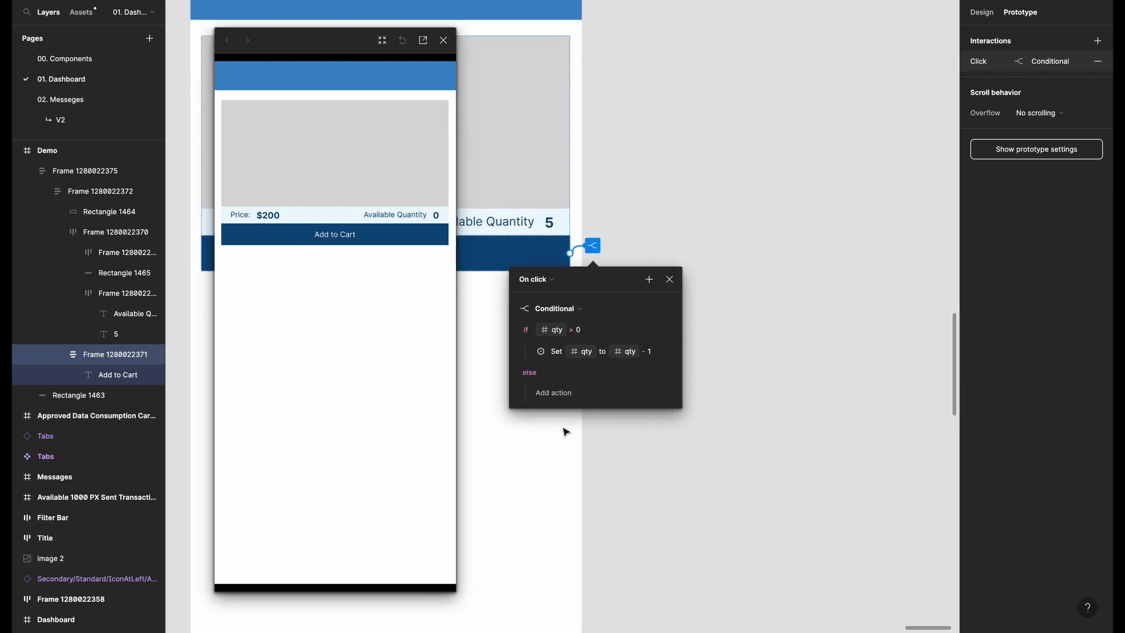
pyautogui.hscroll(-3, 565, 430)
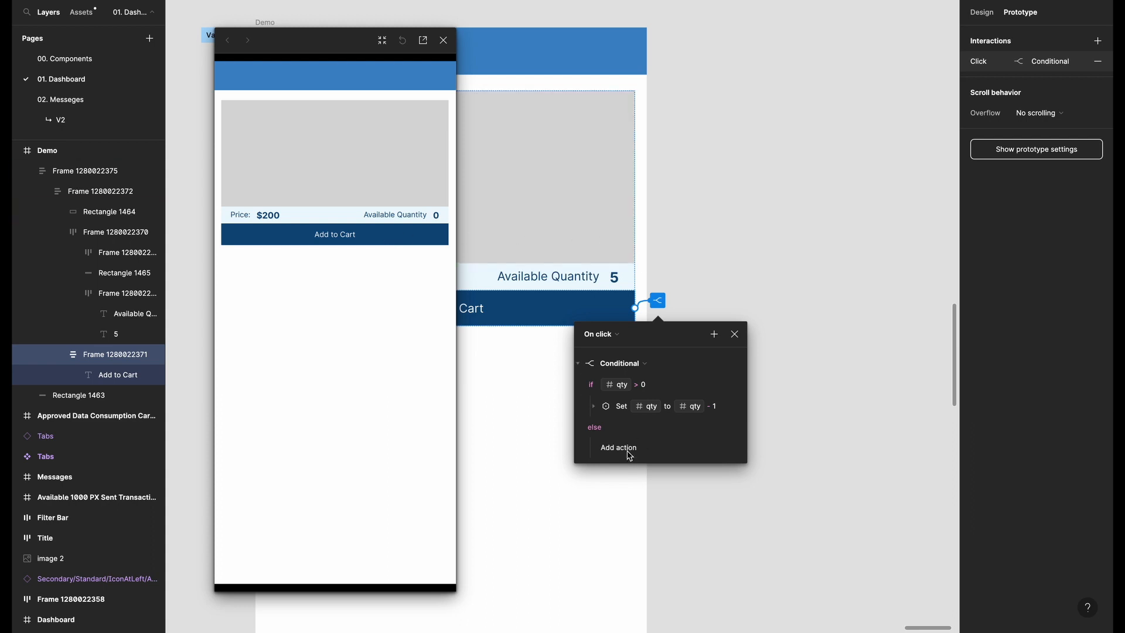
pyautogui.scroll(-2, 627, 440)
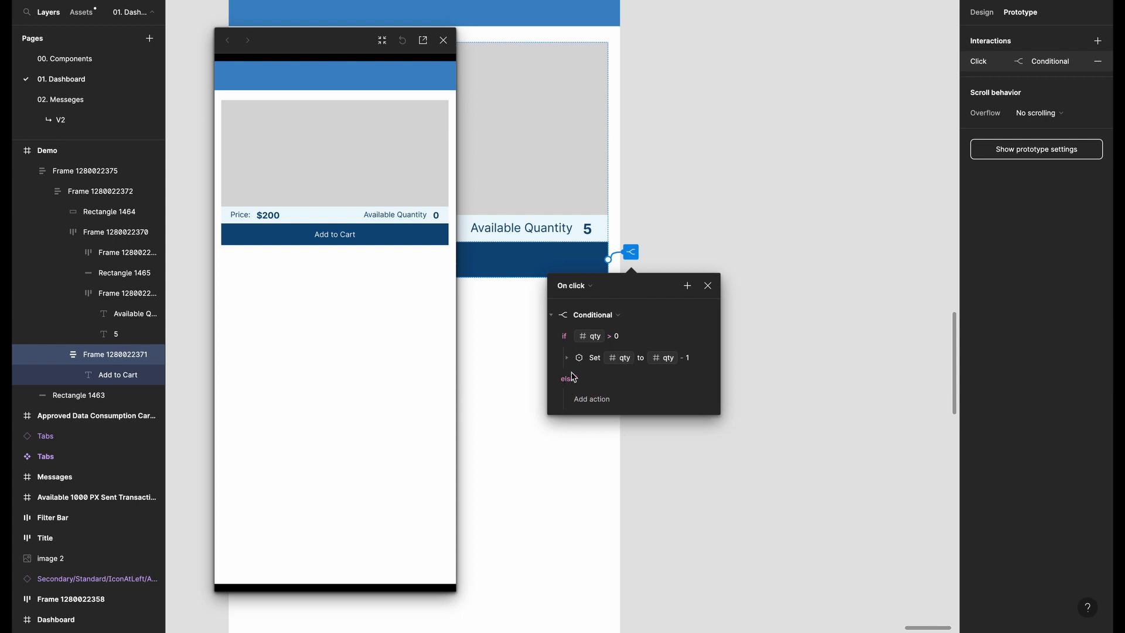
pyautogui.click(591, 404)
pyautogui.press('Escape')
pyautogui.click(585, 401)
pyautogui.click(599, 469)
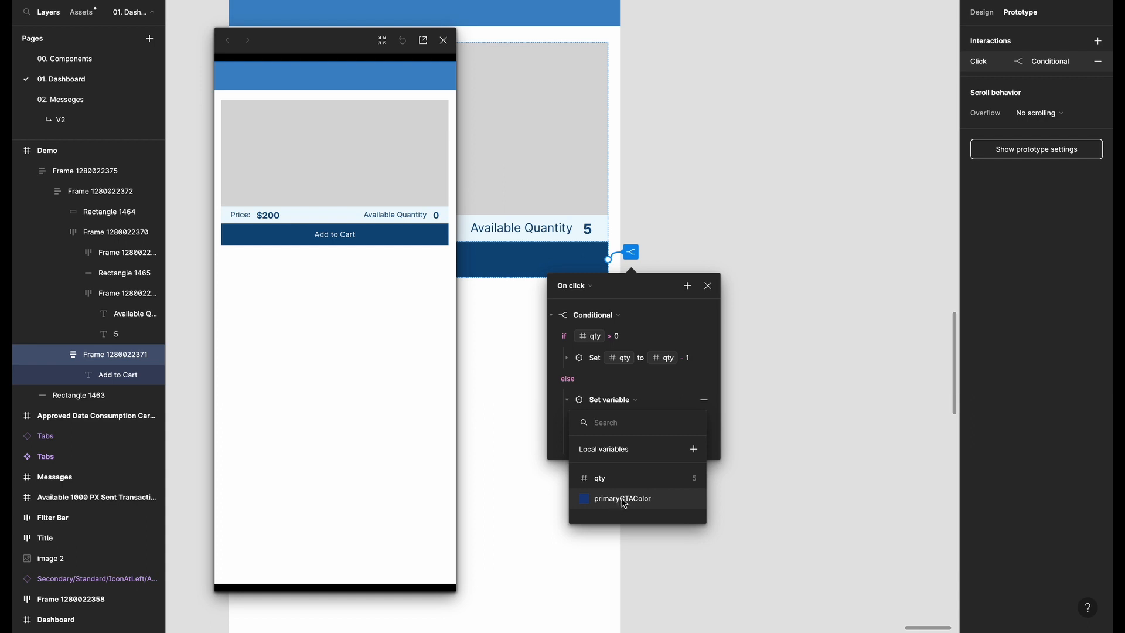
pyautogui.click(624, 499)
# Step: Give the else branch's primaryCTAColor action a custom dark gray value and close the interaction settings
pyautogui.click(598, 447)
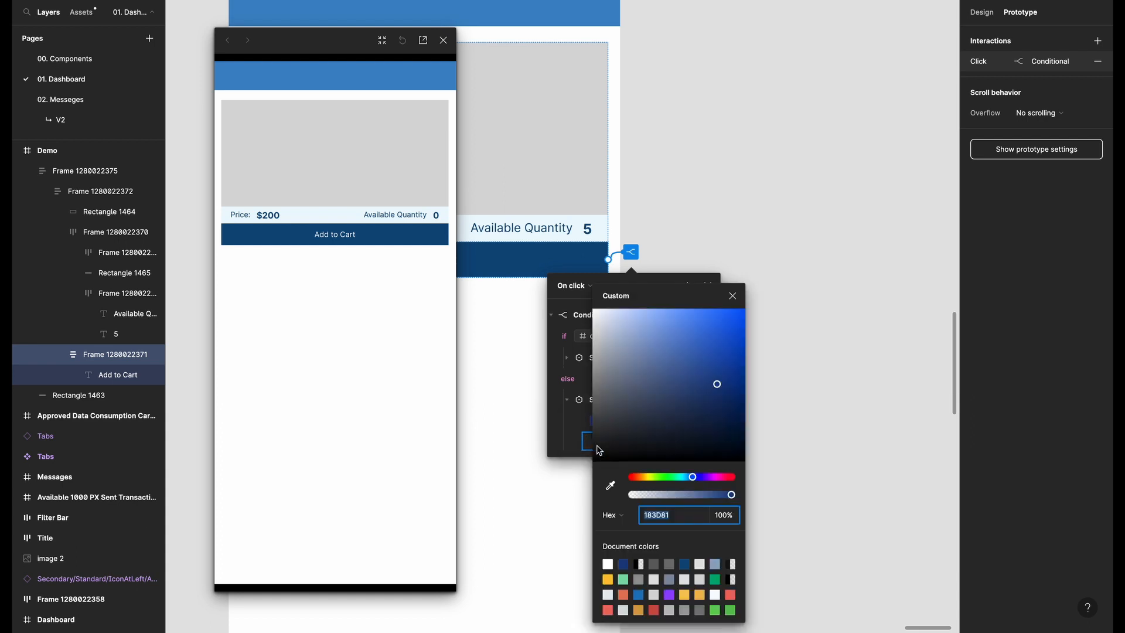
pyautogui.click(654, 564)
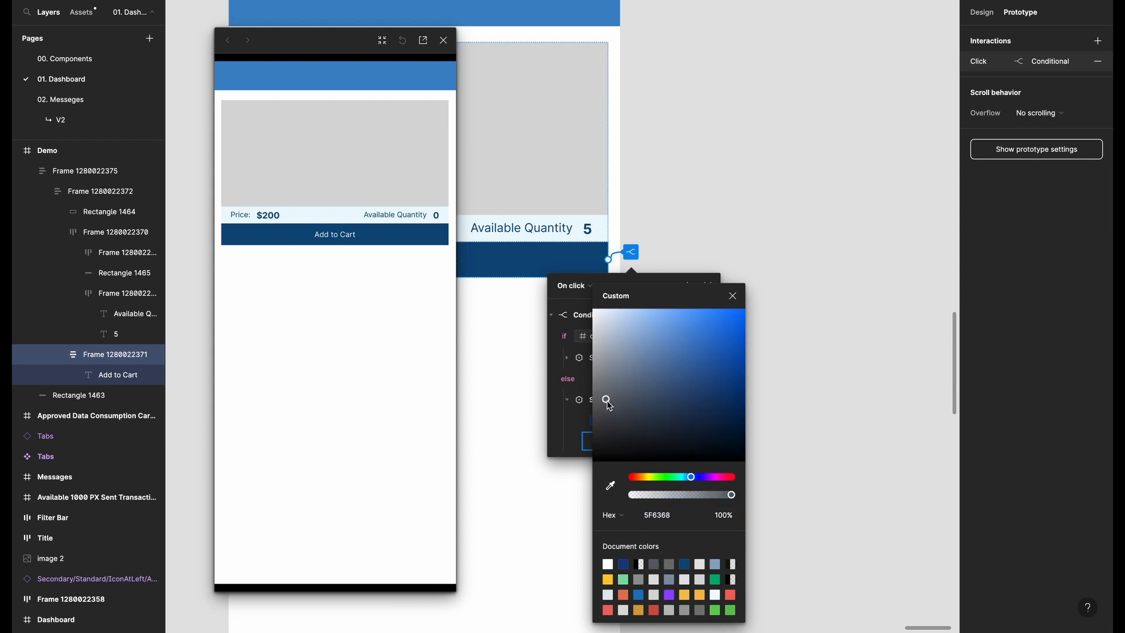
pyautogui.moveTo(606, 399); pyautogui.dragTo(598, 409)
pyautogui.click(663, 258)
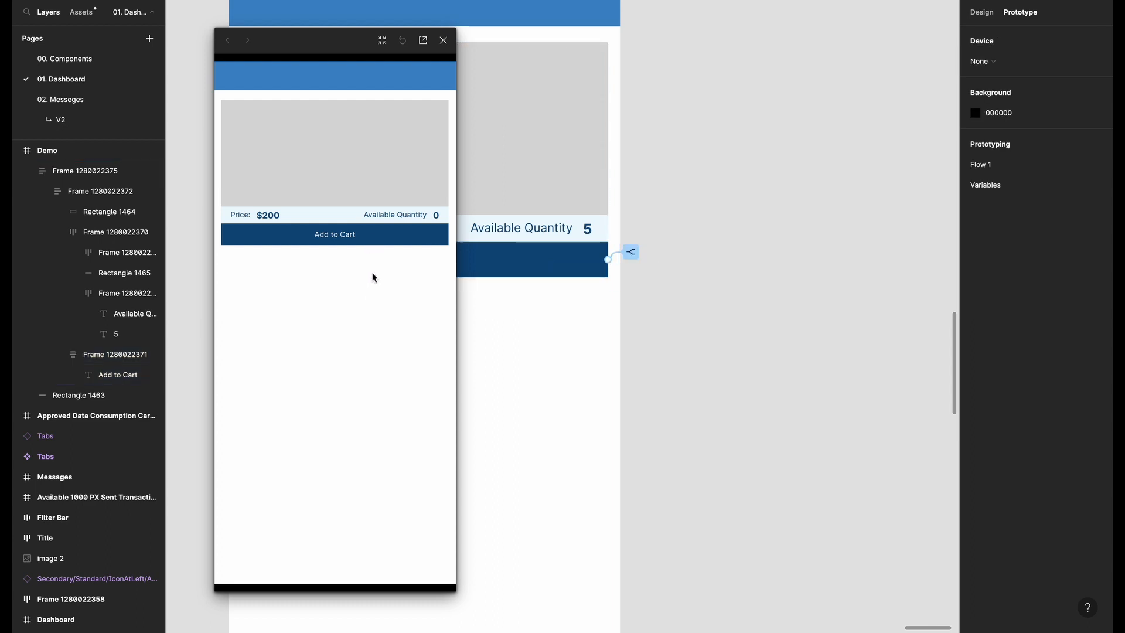
# Step: Trigger Add to Cart repeatedly in the preview to test the else branch's color change
pyautogui.click(379, 234)
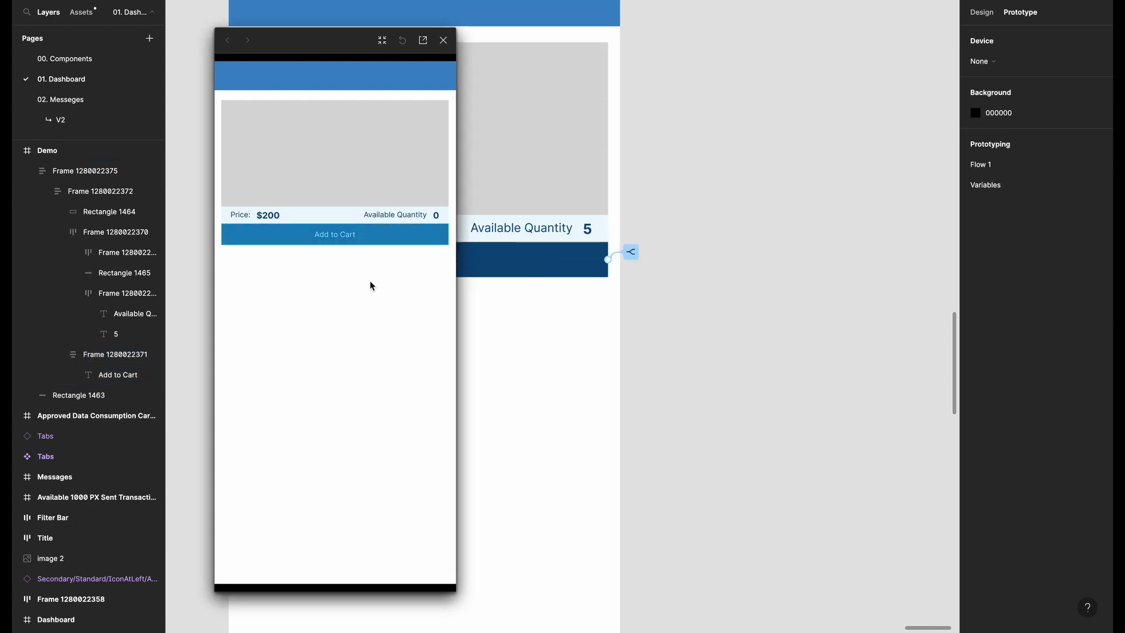
pyautogui.click(347, 237)
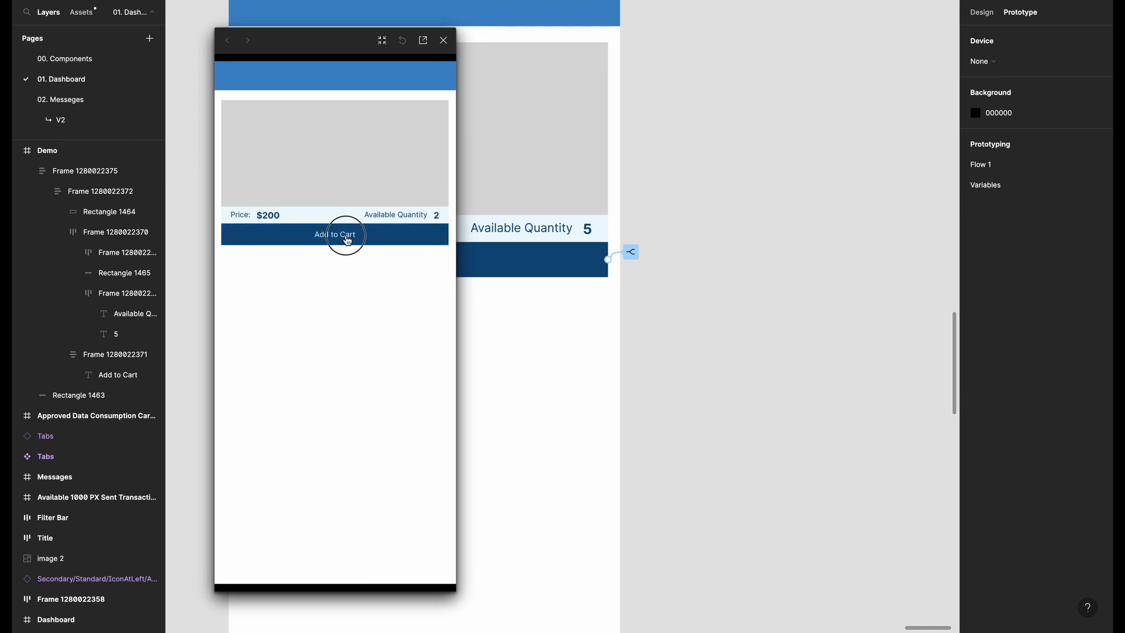
pyautogui.click(347, 238)
pyautogui.click(404, 235)
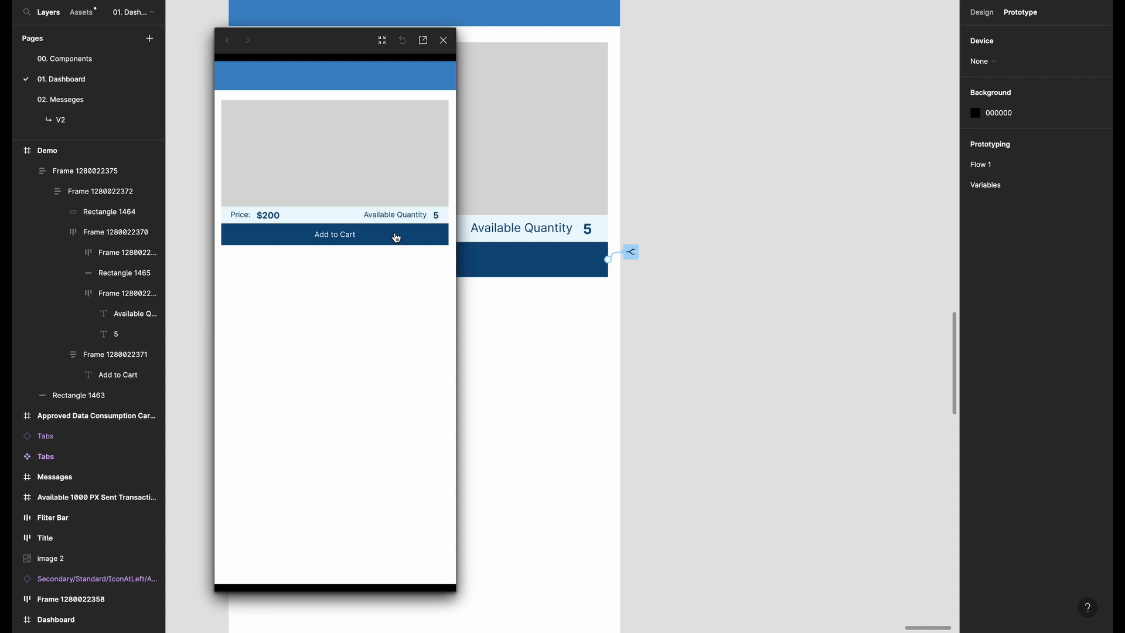
# Step: Move the preview window clear of the Demo frame, beside it on the canvas, and close it
pyautogui.click(287, 44)
pyautogui.moveTo(287, 44); pyautogui.dragTo(725, 46)
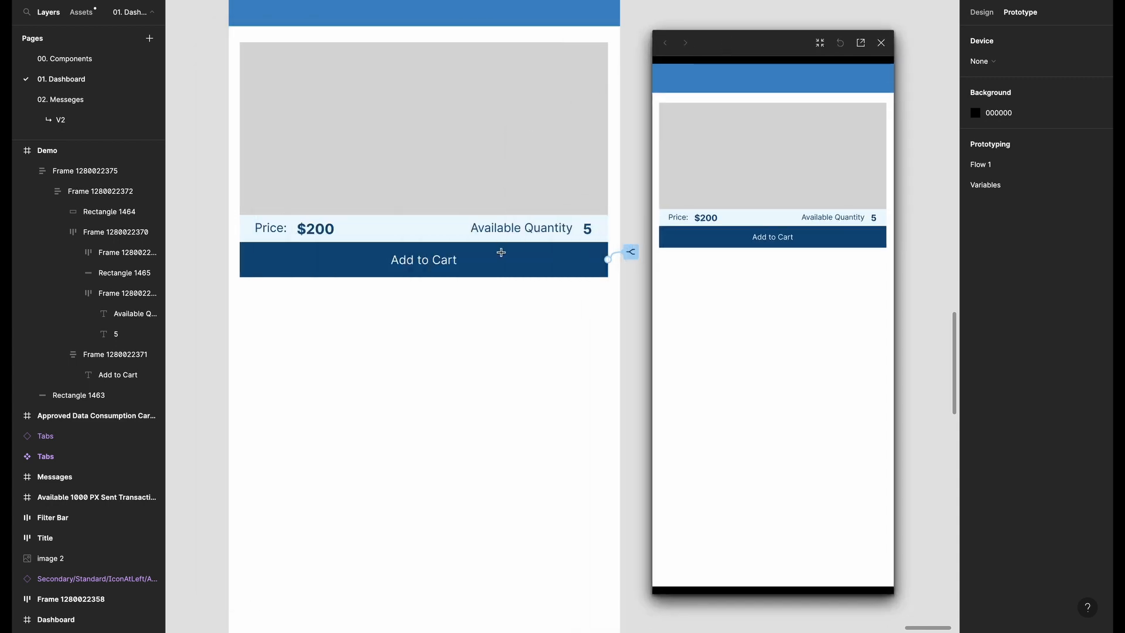
pyautogui.click(880, 43)
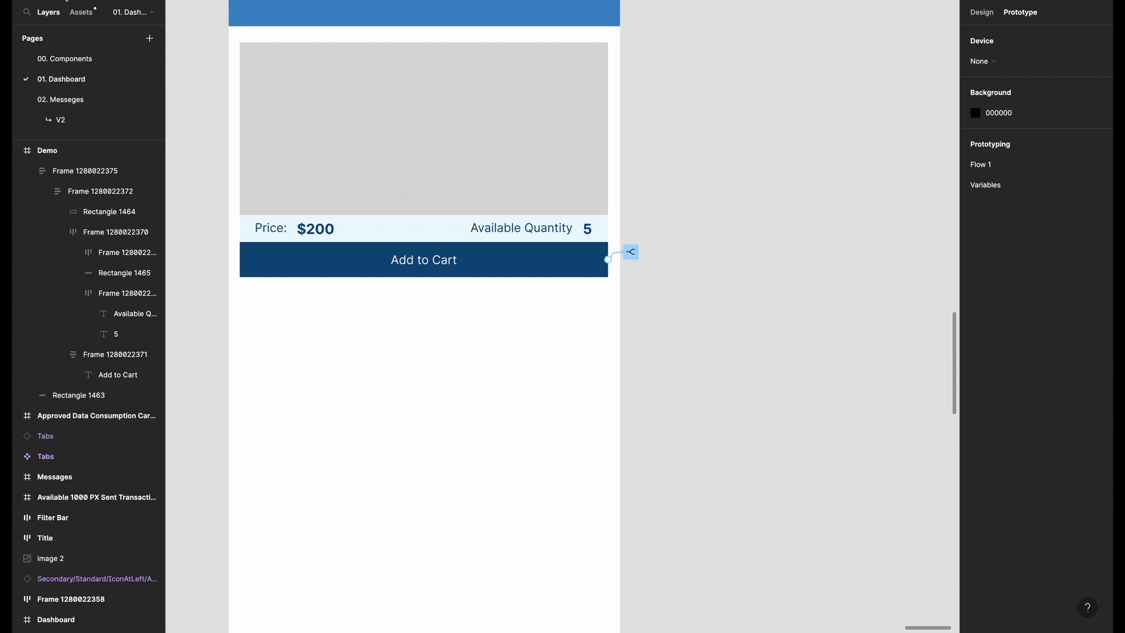
# Step: Select the Add to Cart button frame and bind its fill to the primaryCTAColor variable
pyautogui.click(300, 259)
pyautogui.click(302, 259)
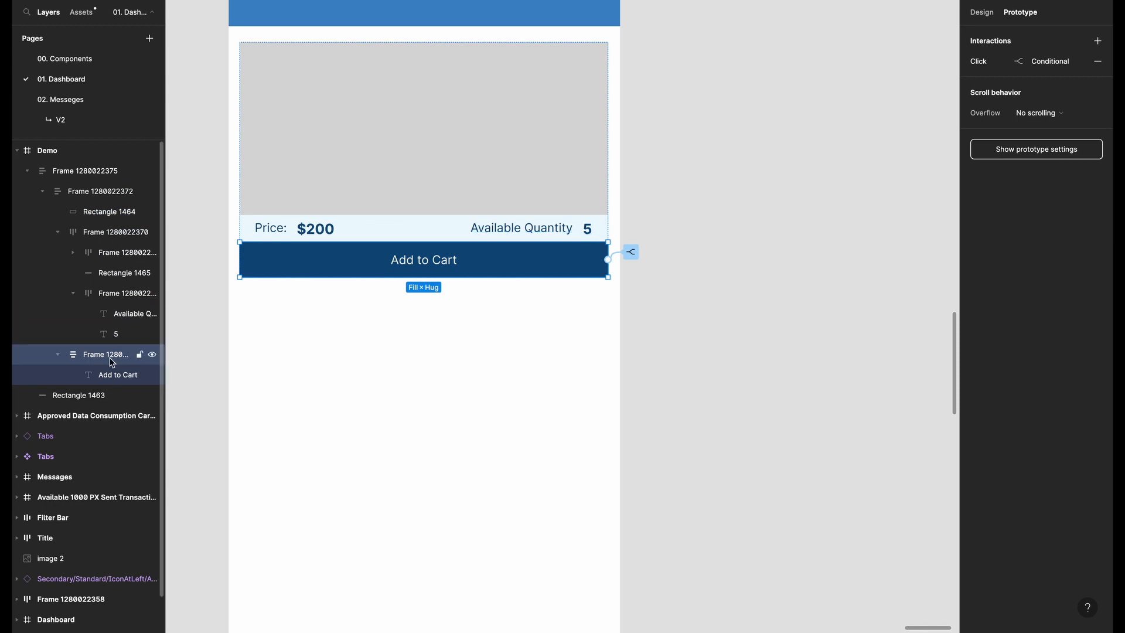
pyautogui.click(984, 17)
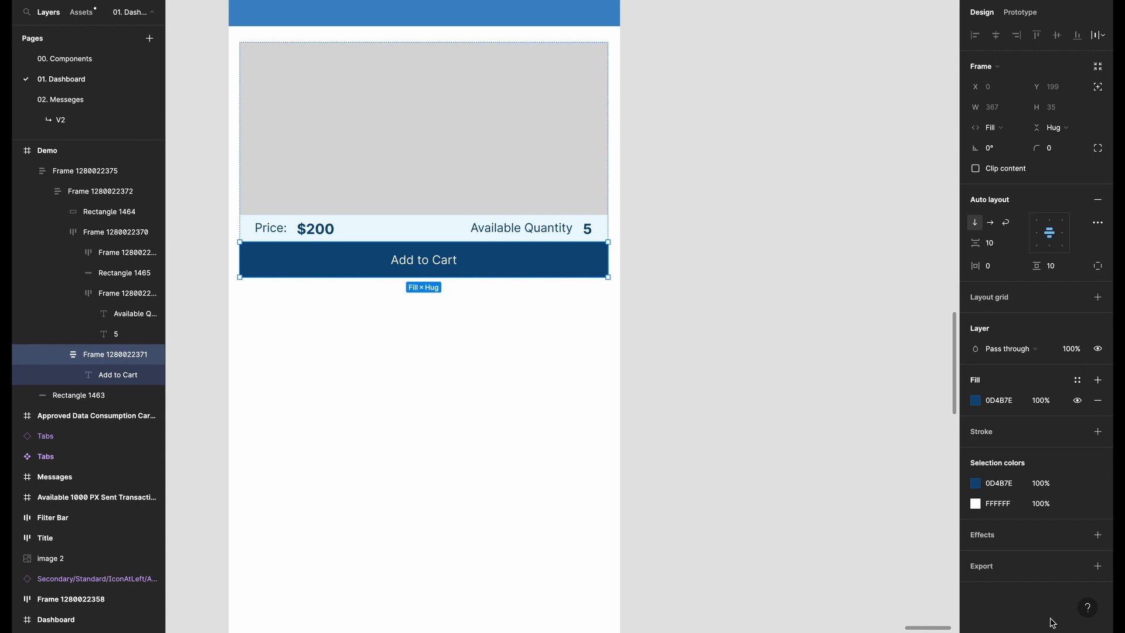
pyautogui.click(984, 400)
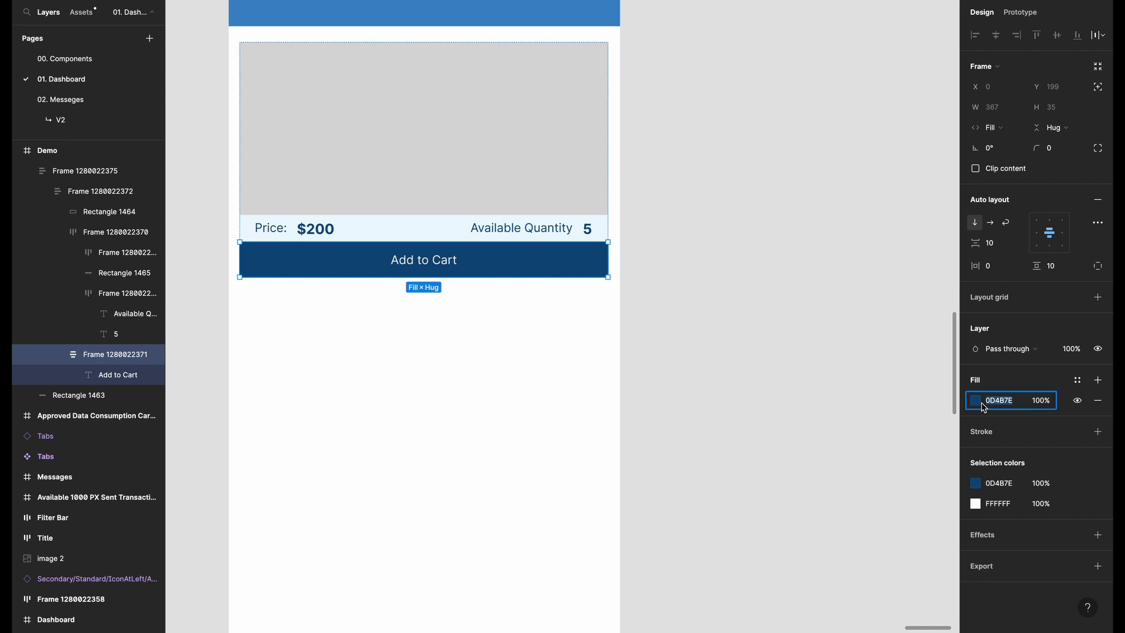
pyautogui.click(1077, 379)
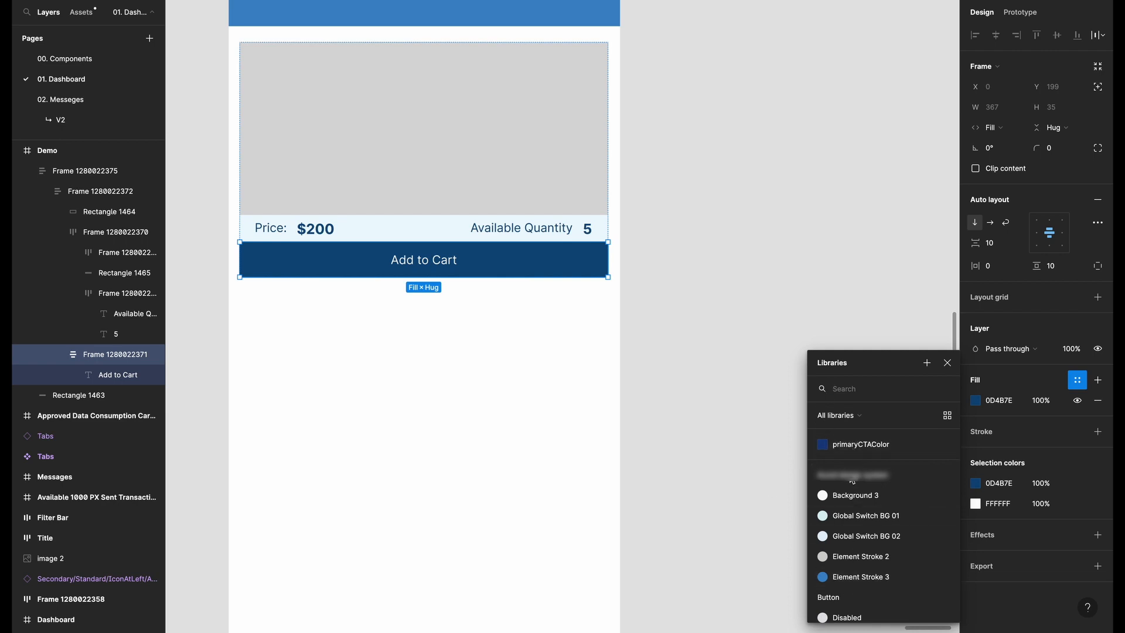
pyautogui.click(864, 450)
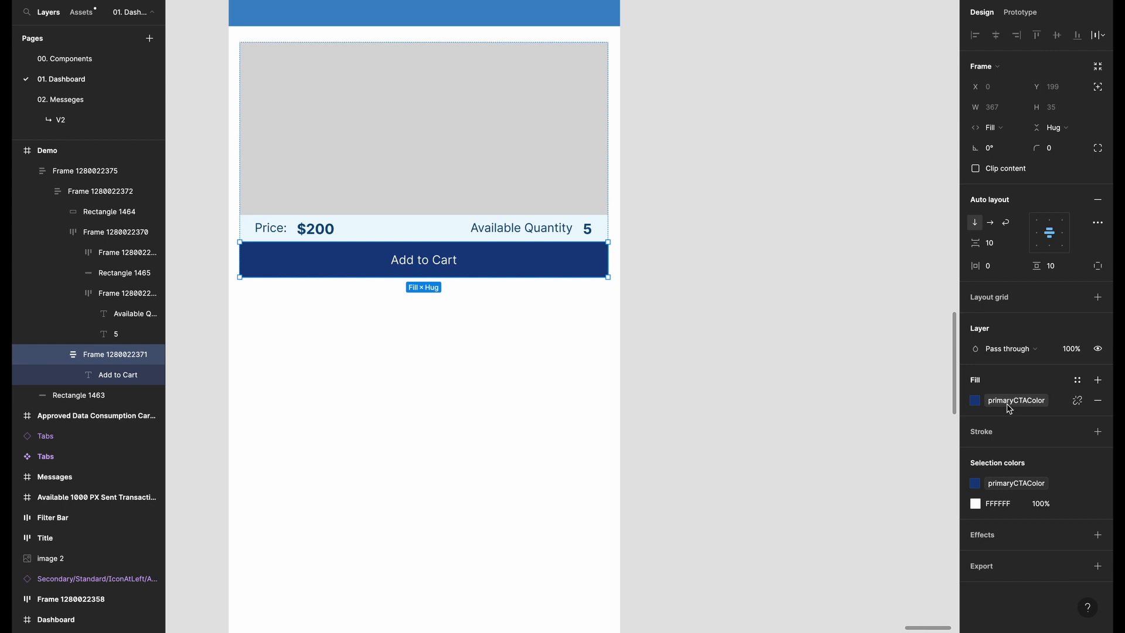
# Step: Preview the Variables flow and trigger Add to Cart repeatedly to test the quantity decrease and the button color change at zero
pyautogui.scroll(-5, 515, 362)
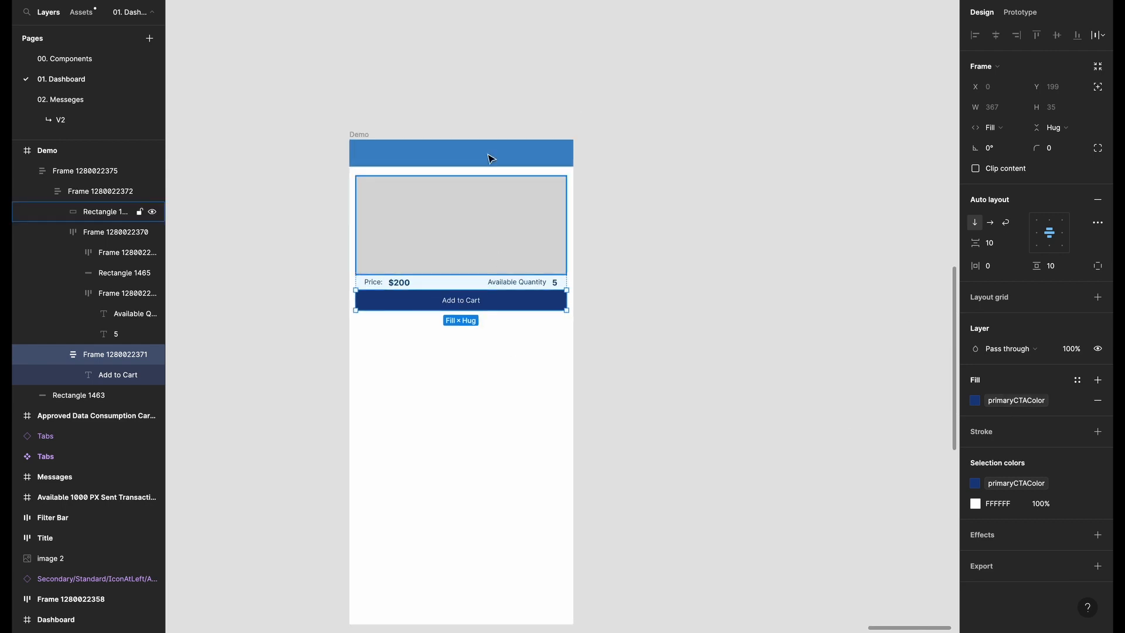
pyautogui.click(1020, 11)
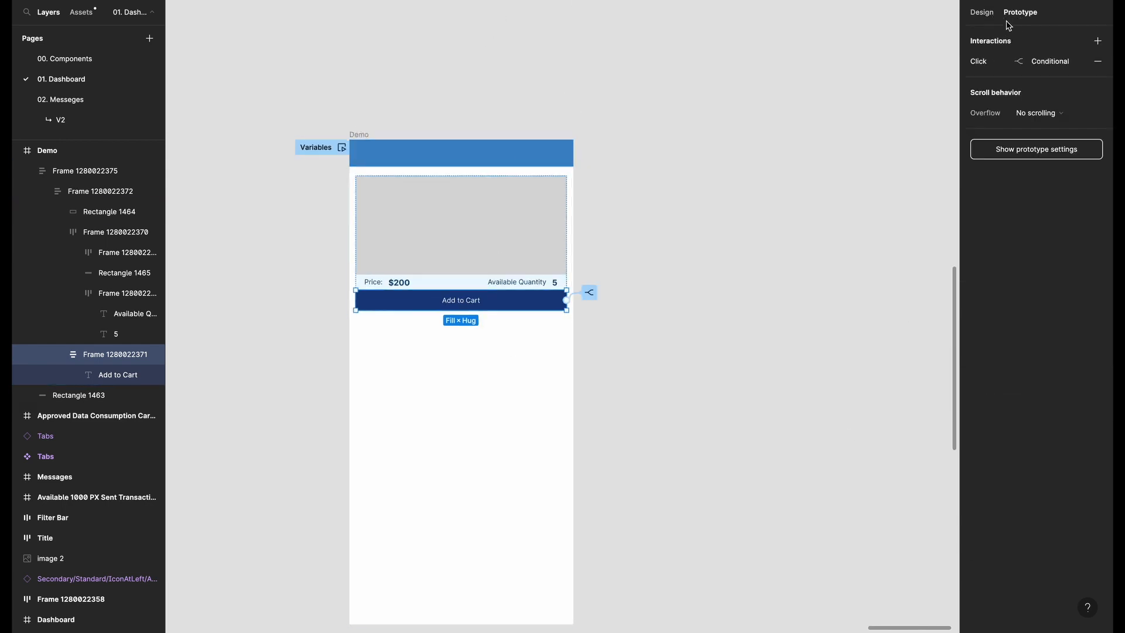
pyautogui.click(342, 149)
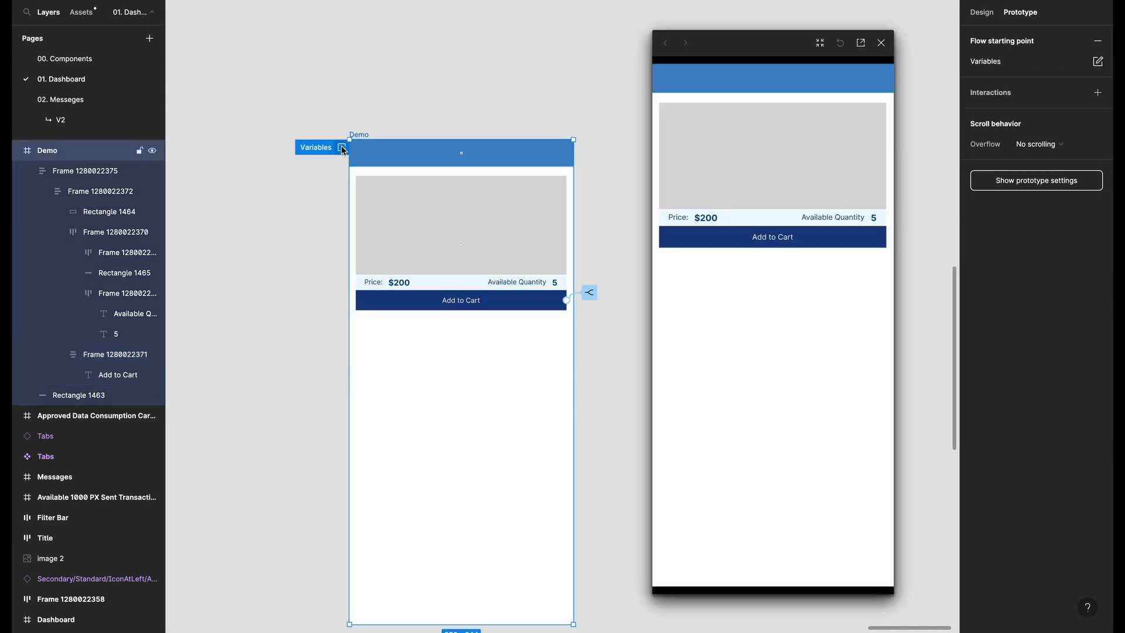
pyautogui.click(783, 243)
pyautogui.click(783, 243)
pyautogui.click(783, 244)
pyautogui.click(783, 243)
pyautogui.click(783, 243)
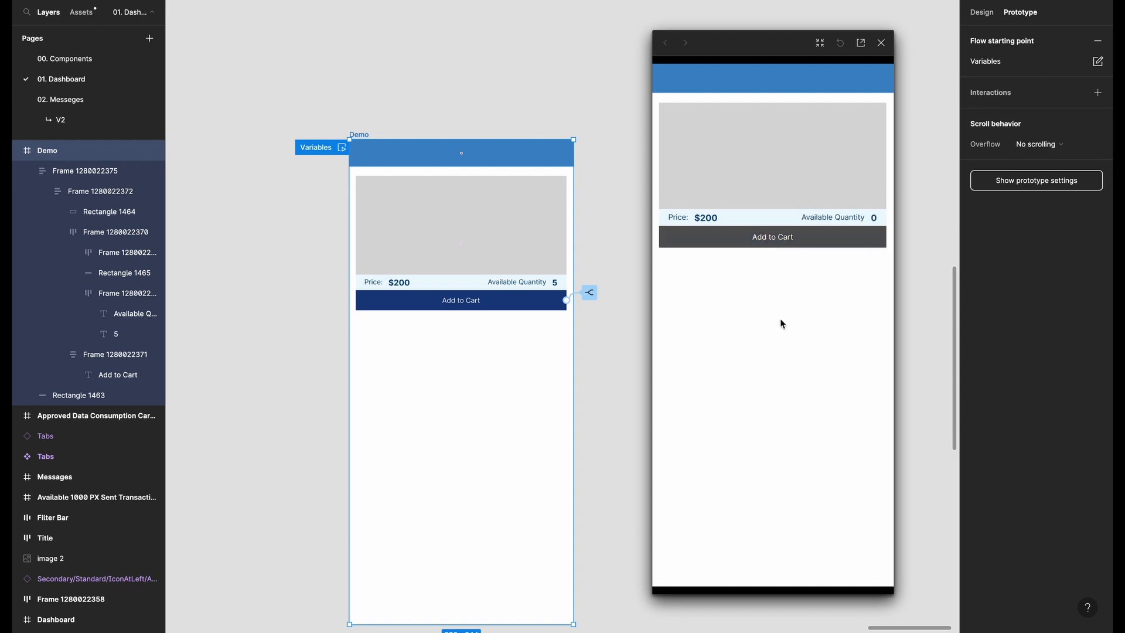